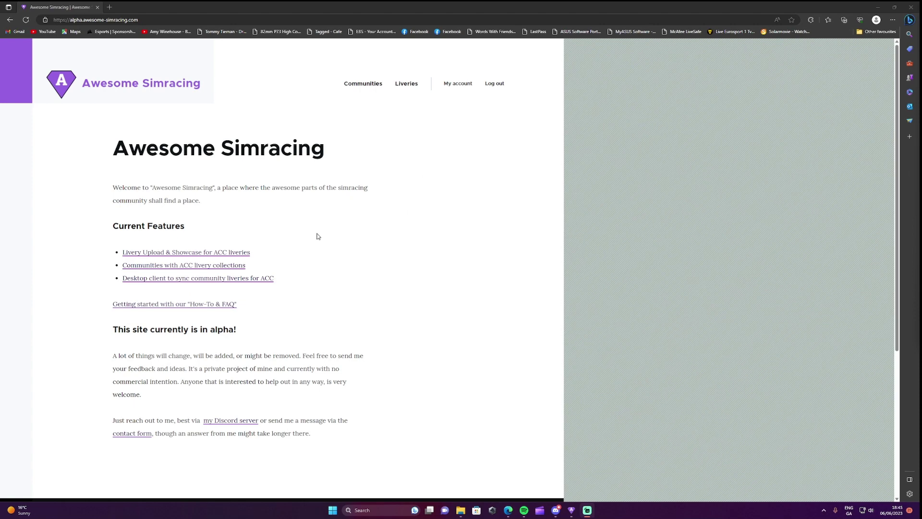
- Open the Desktop Client page for syncing ACC community liveries and download the latest version of the client
triple_click(154, 280)
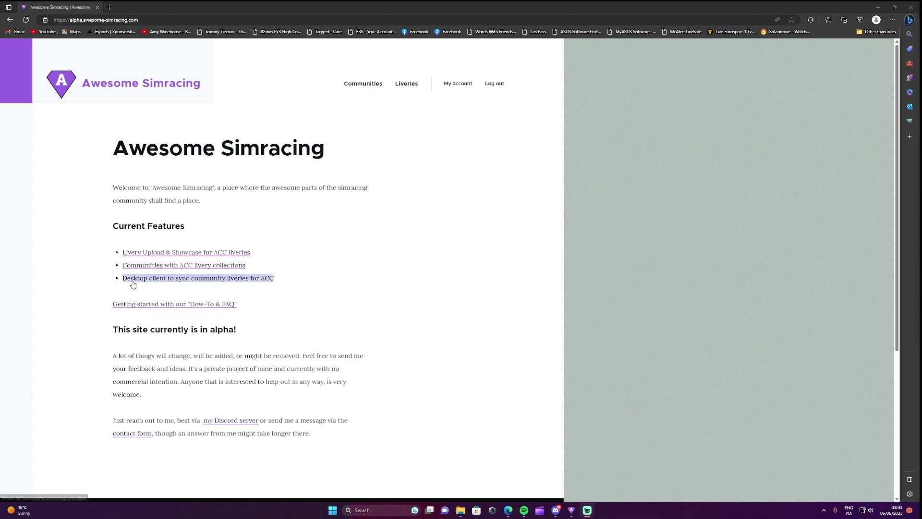
left_click(187, 280)
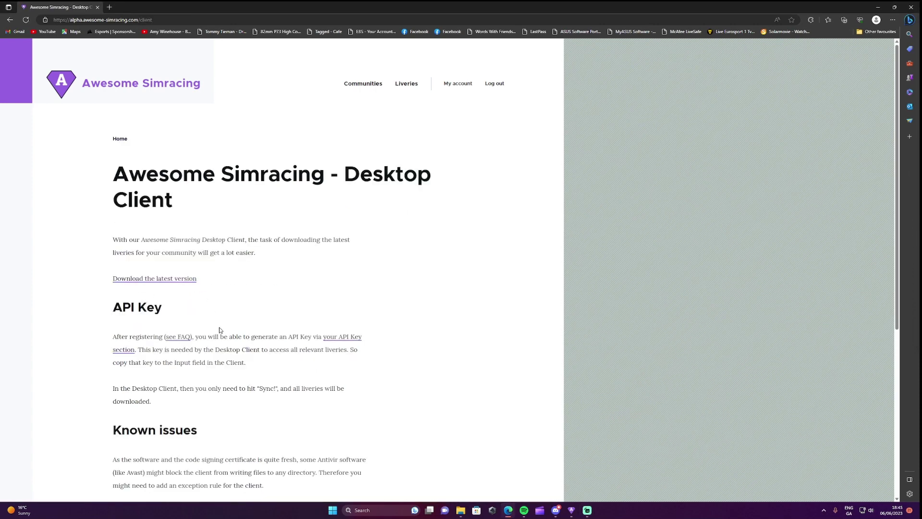
triple_click(160, 282)
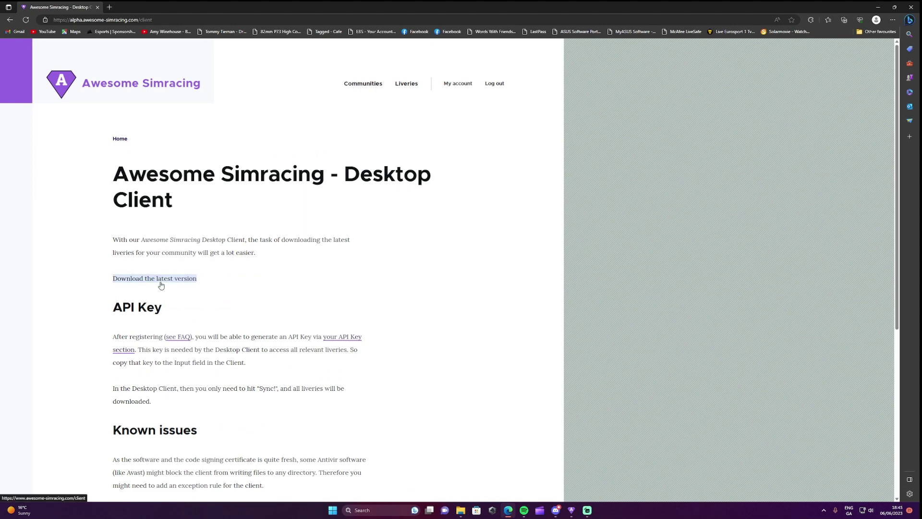
left_click(161, 283)
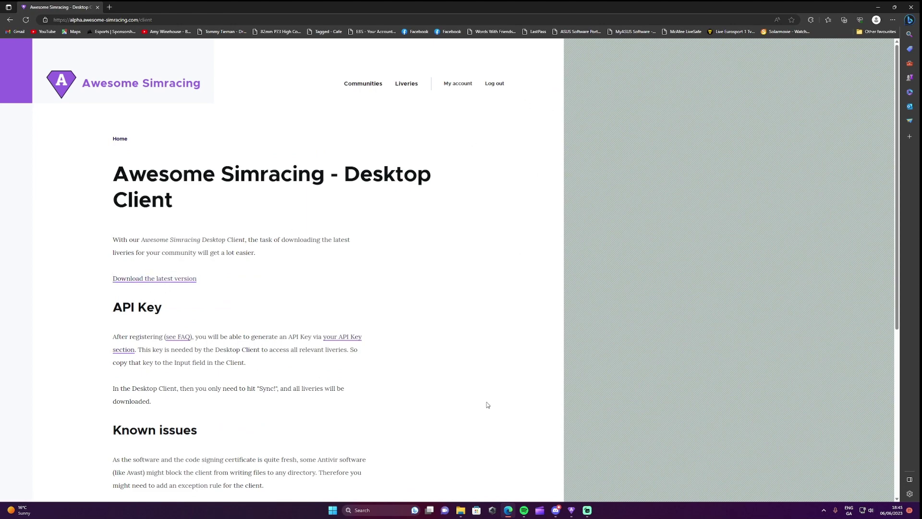
- Open the account's API Key section on the website and copy the current API key
left_click(571, 510)
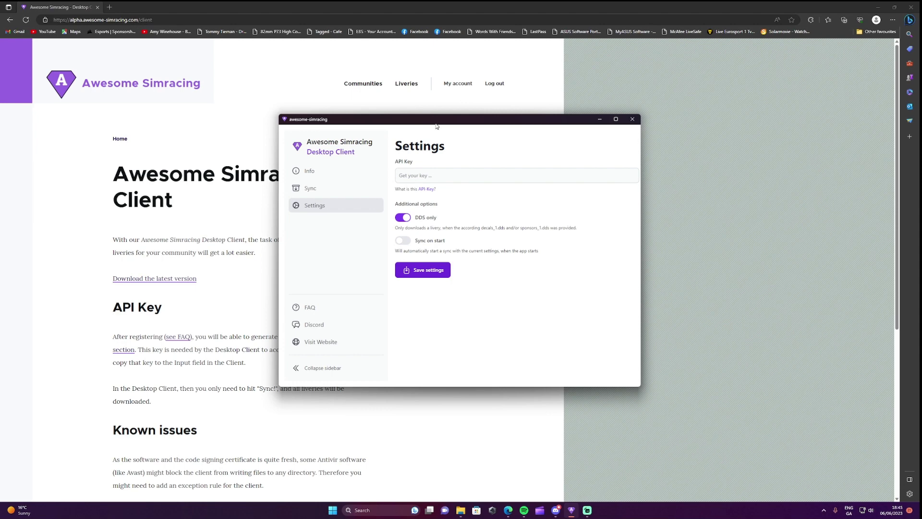
left_click(598, 119)
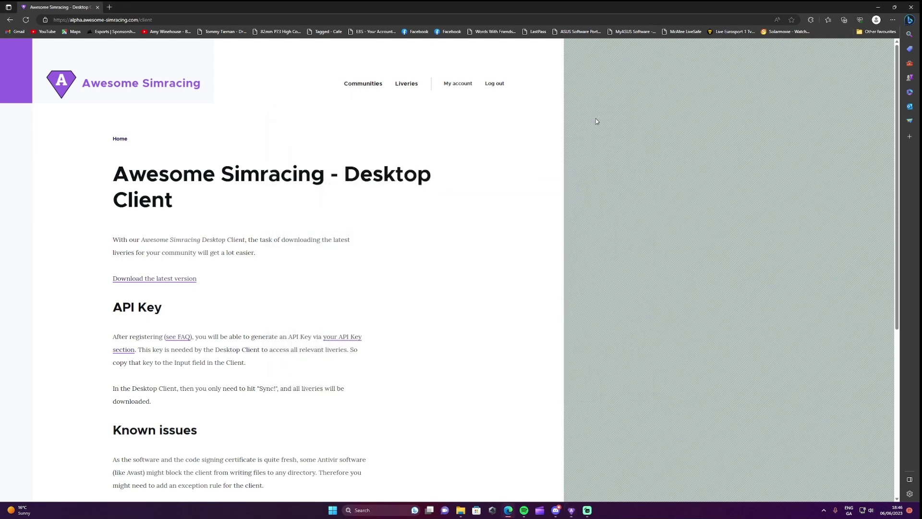
left_click(332, 338)
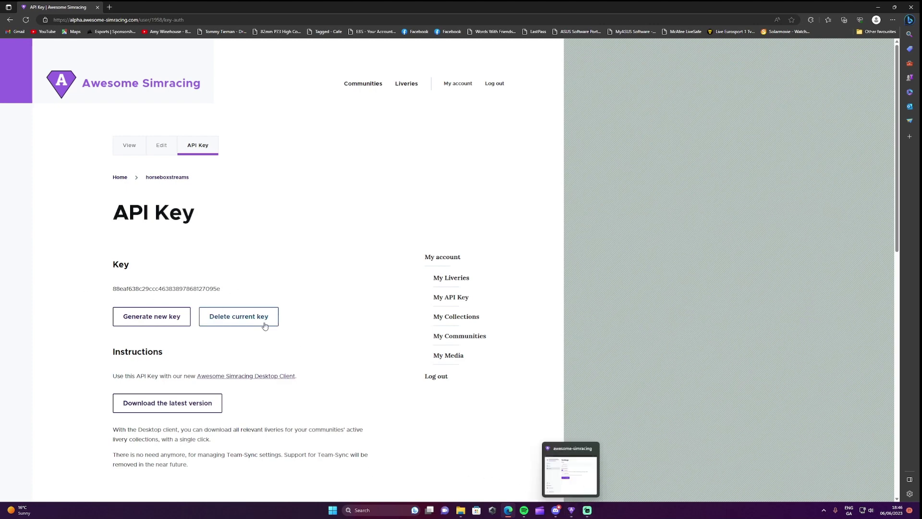
left_click_drag(242, 296, 169, 294)
left_click(124, 297)
double_click(114, 295)
key("ctrl+c")
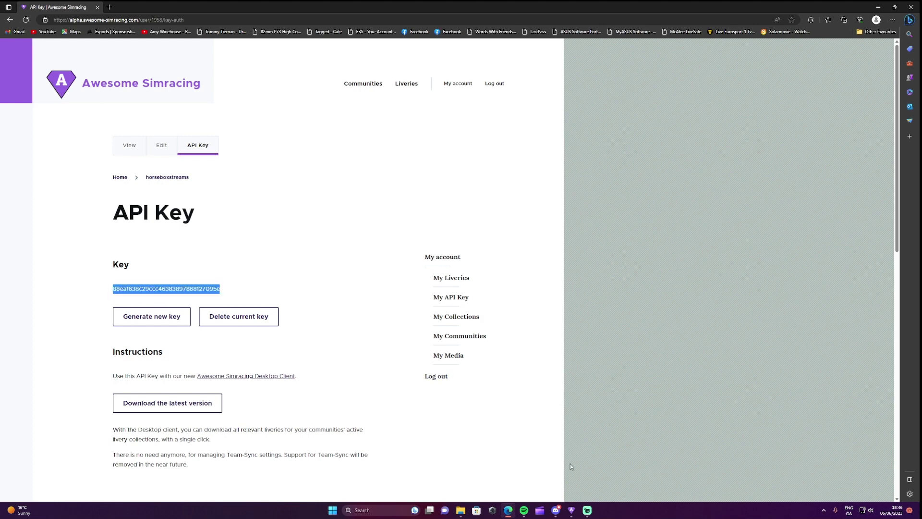
- Switch to the Awesome Simracing desktop client, paste the API key into its API Key field and save the settings
left_click(571, 510)
left_click(407, 179)
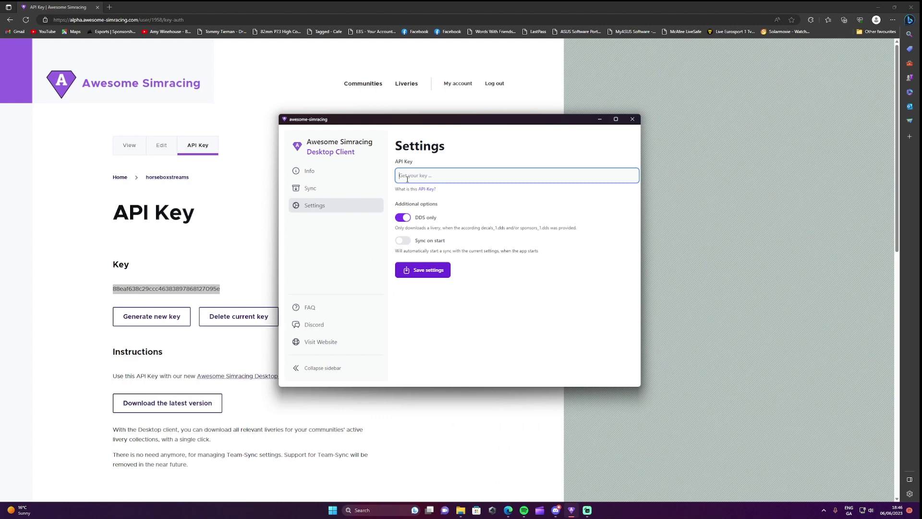
key("ctrl+v")
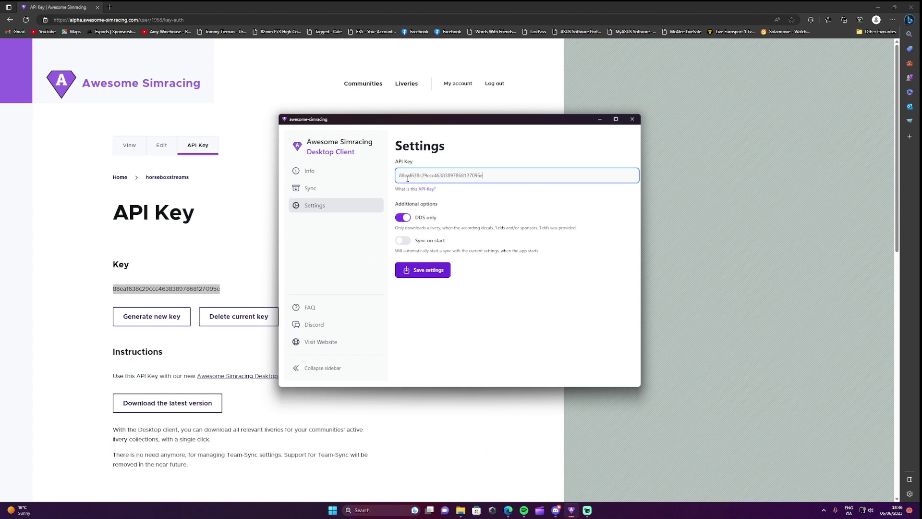
left_click(430, 270)
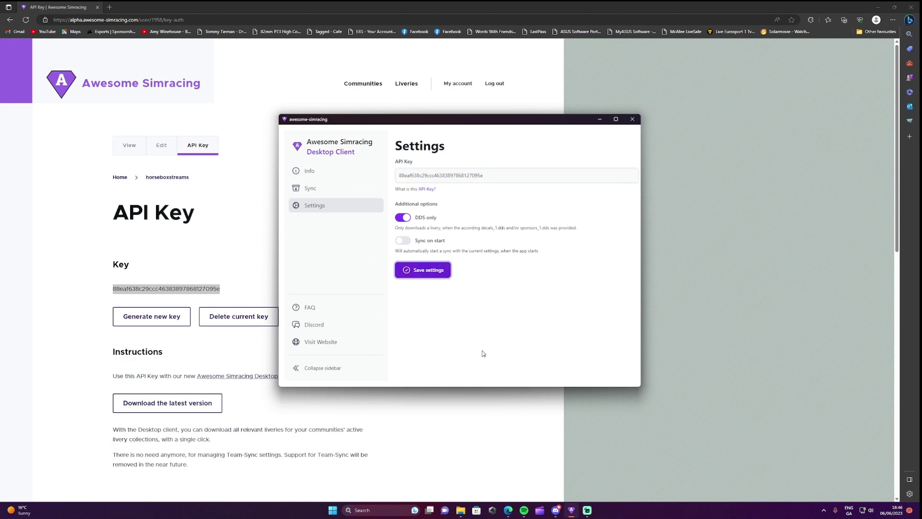
- Start a livery sync in the desktop client
left_click(312, 188)
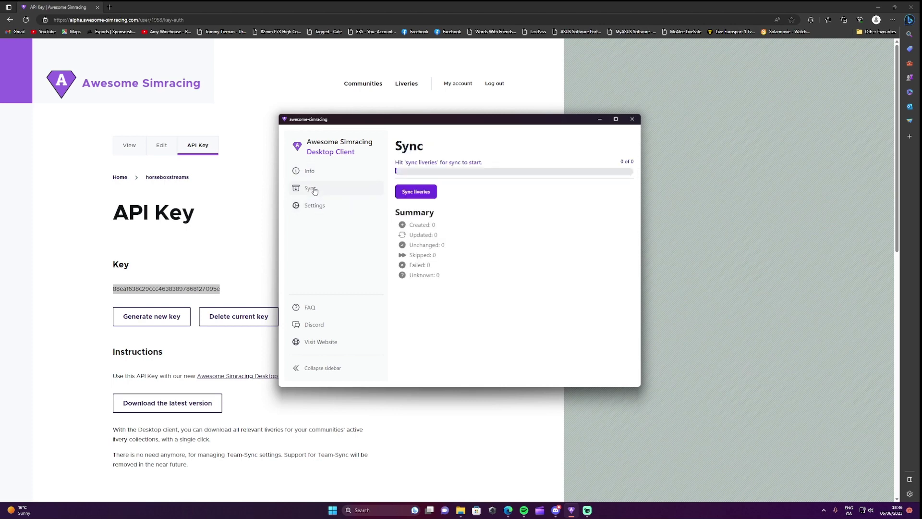
left_click(418, 191)
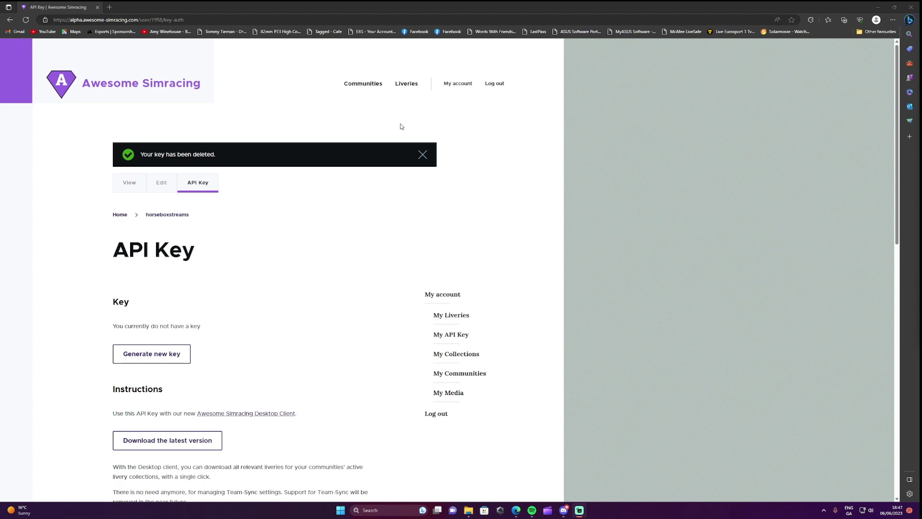
- Find the Amigos Racing League on the second page of the website's communities and open its community page
left_click(355, 87)
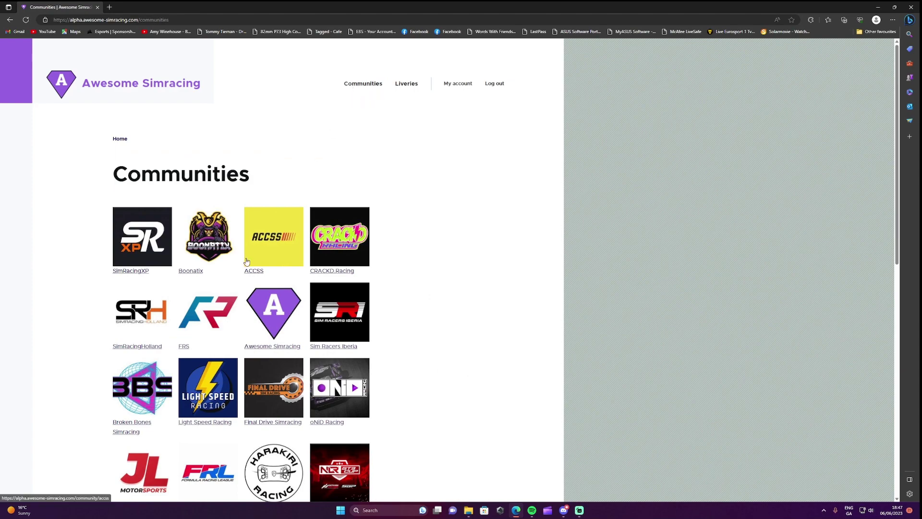
scroll(245, 263, "down", 2)
scroll(245, 273, "down", 7)
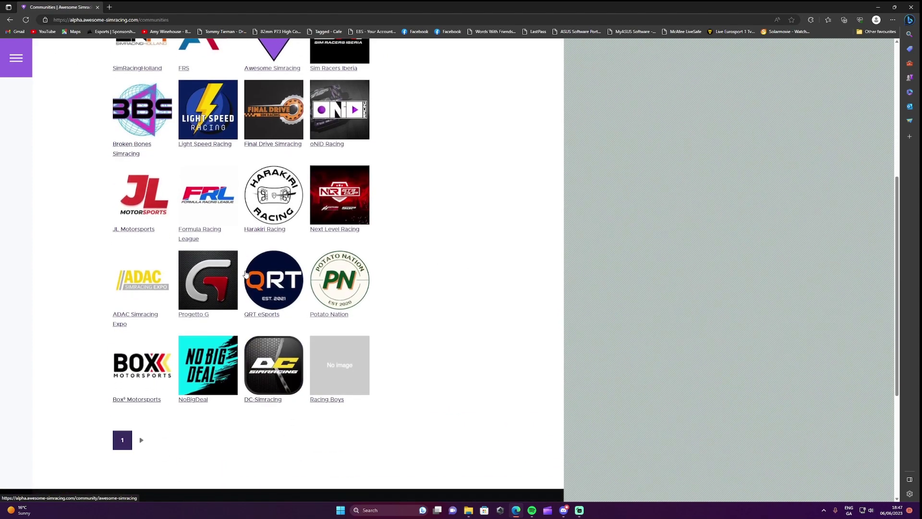
left_click(141, 302)
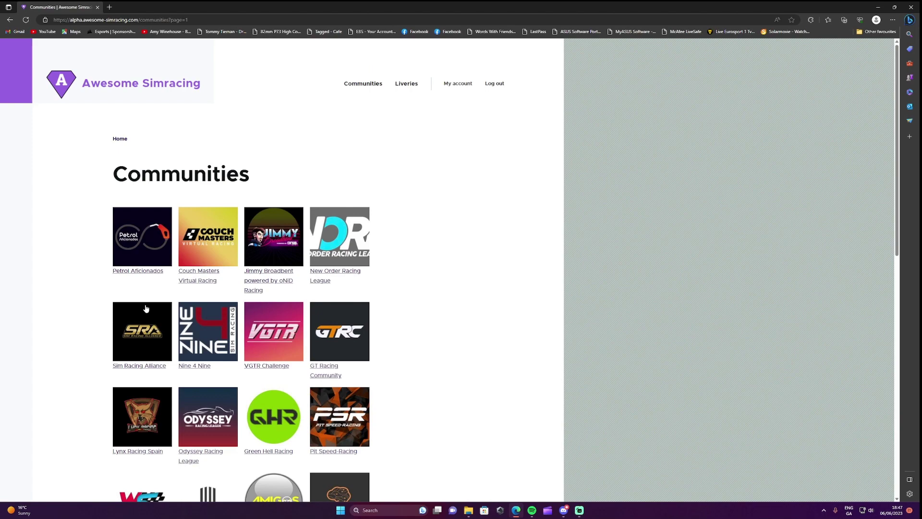
scroll(285, 321, "down", 3)
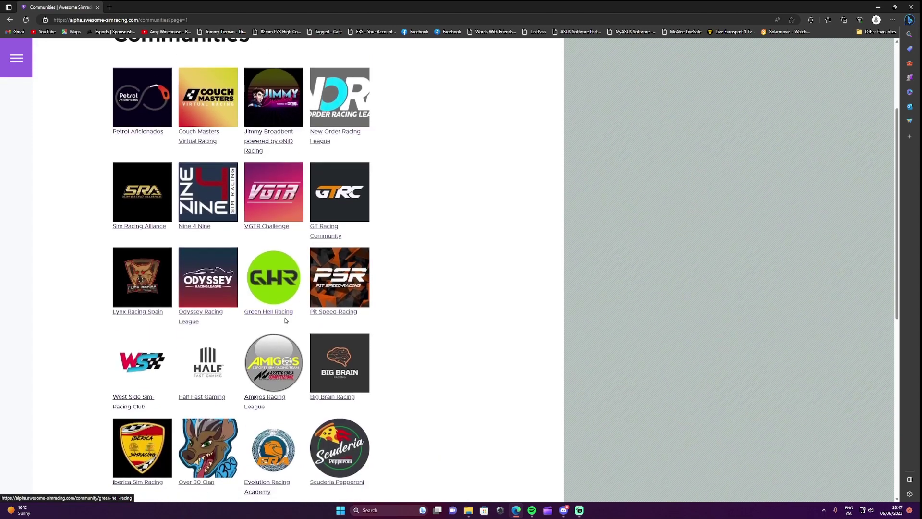
left_click(277, 375)
left_click(277, 374)
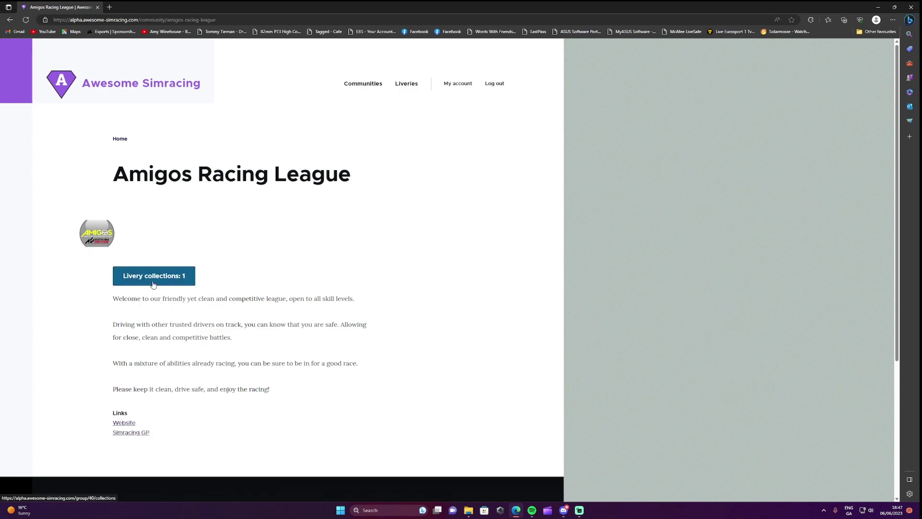
- Open the active Amigos Racing League collection from the community's livery collections
left_click(189, 279)
scroll(346, 335, "down", 1)
scroll(345, 335, "down", 2)
left_click(195, 290)
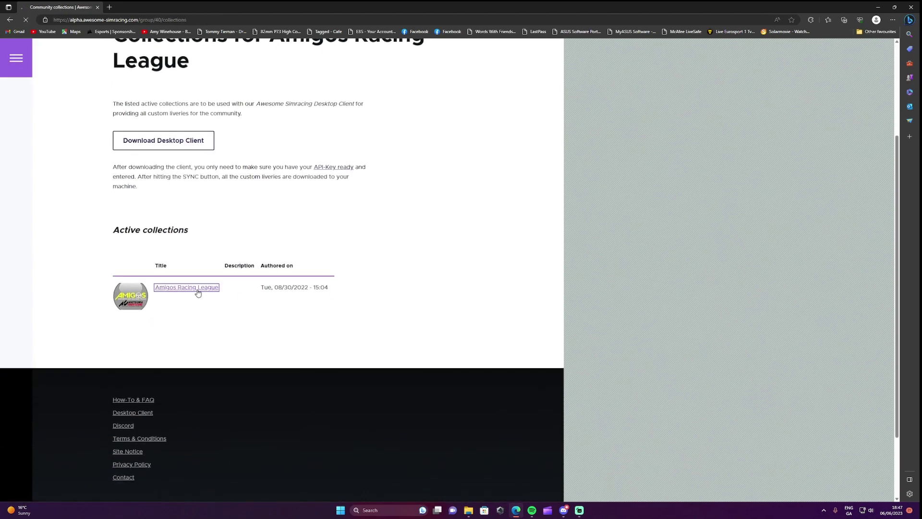
- Look through the livery thumbnails and the skin list of the Amigos Racing League collection
scroll(345, 312, "down", 5)
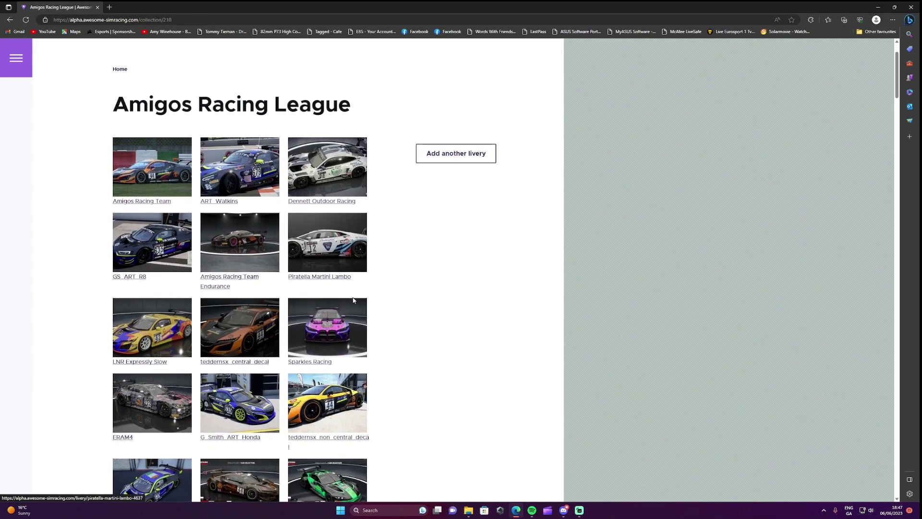
scroll(353, 300, "down", 3)
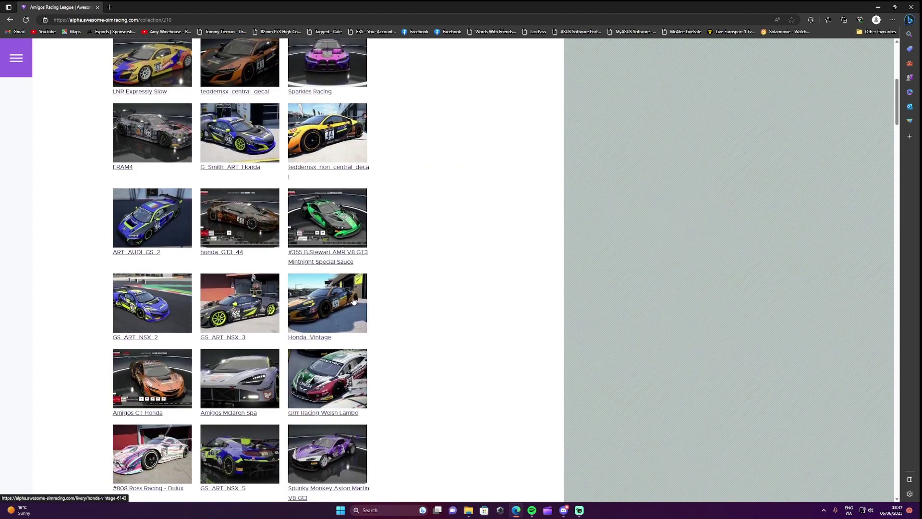
scroll(314, 321, "down", 1)
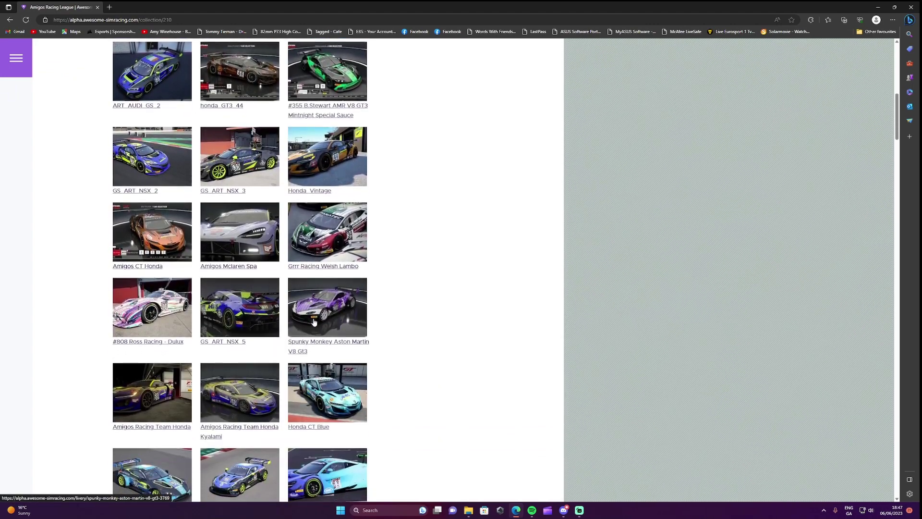
scroll(314, 321, "down", 3)
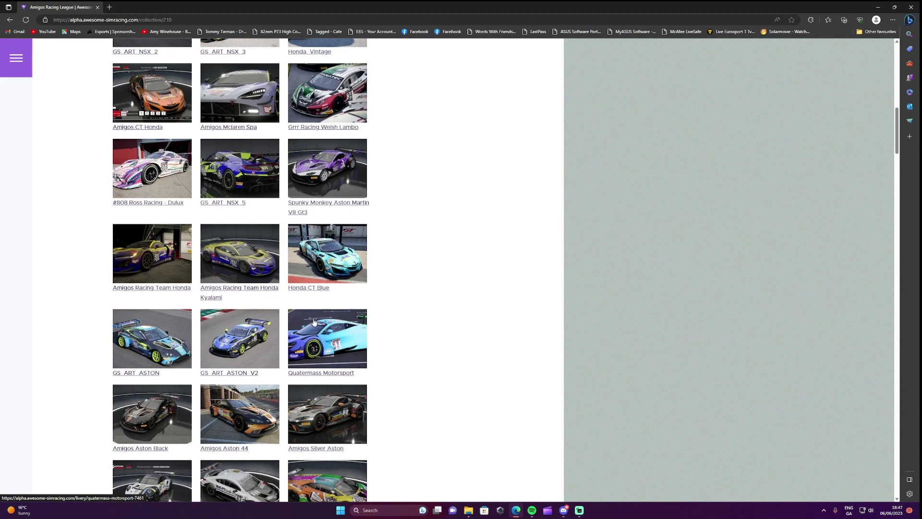
scroll(275, 327, "down", 5)
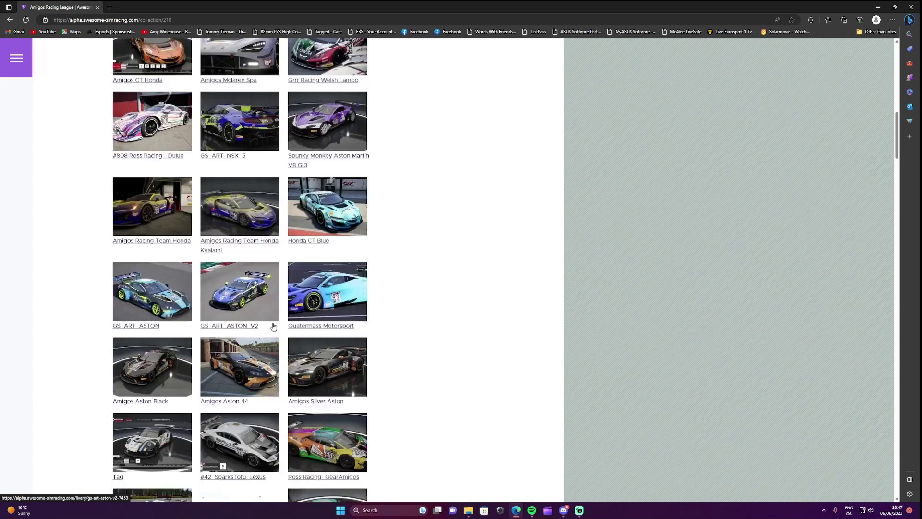
scroll(275, 326, "down", 3)
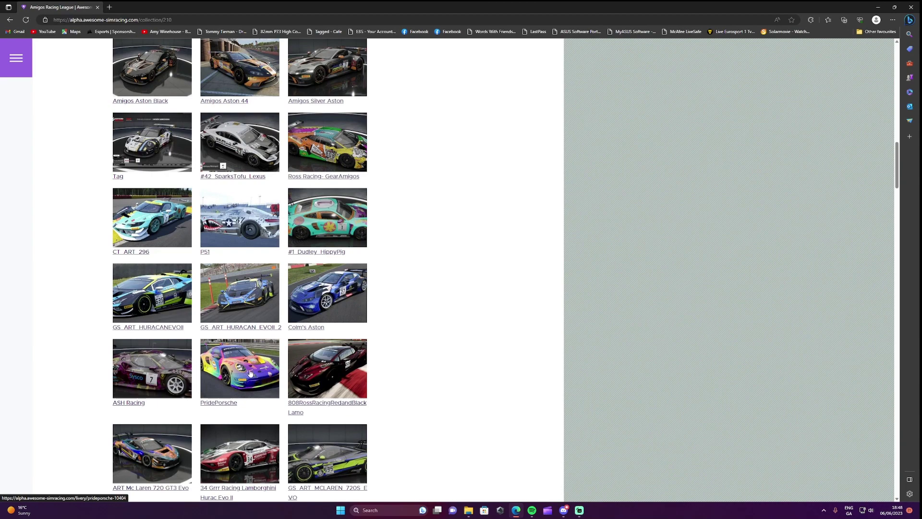
scroll(250, 372, "down", 5)
scroll(254, 369, "up", 5)
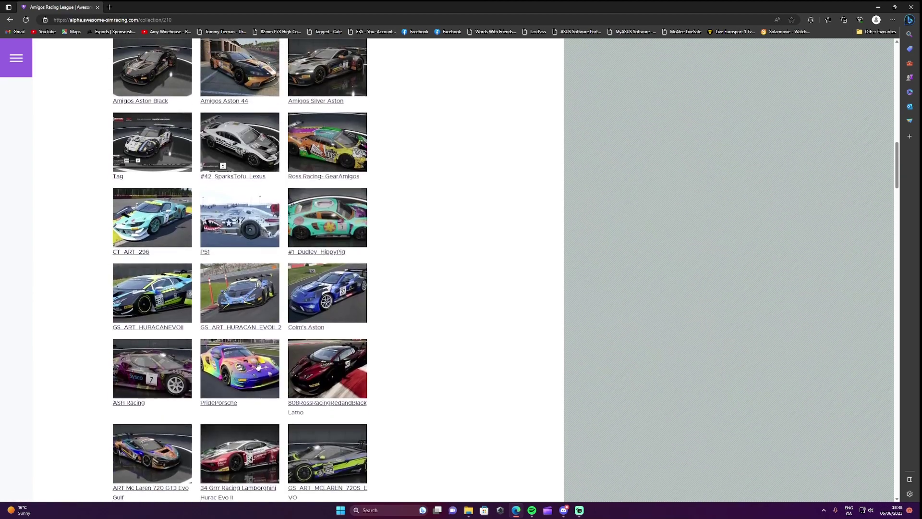
scroll(157, 368, "up", 10)
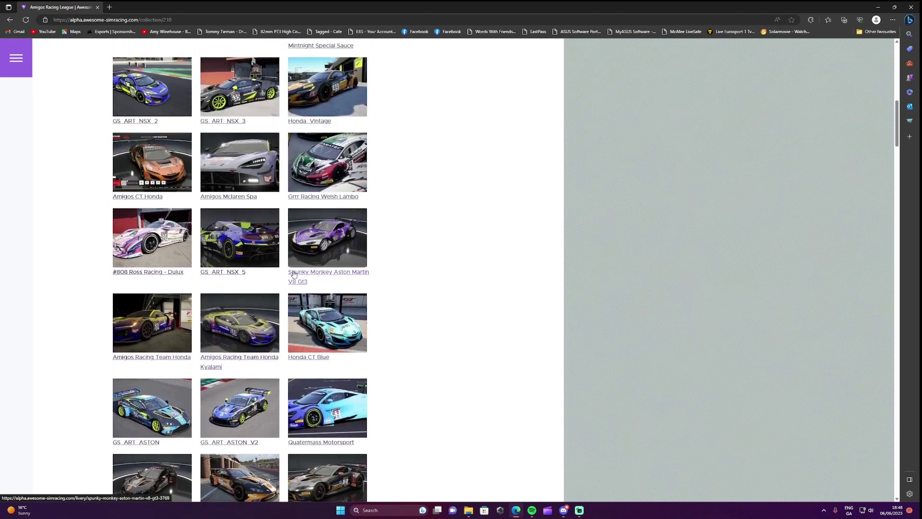
scroll(282, 283, "up", 8)
scroll(280, 284, "up", 6)
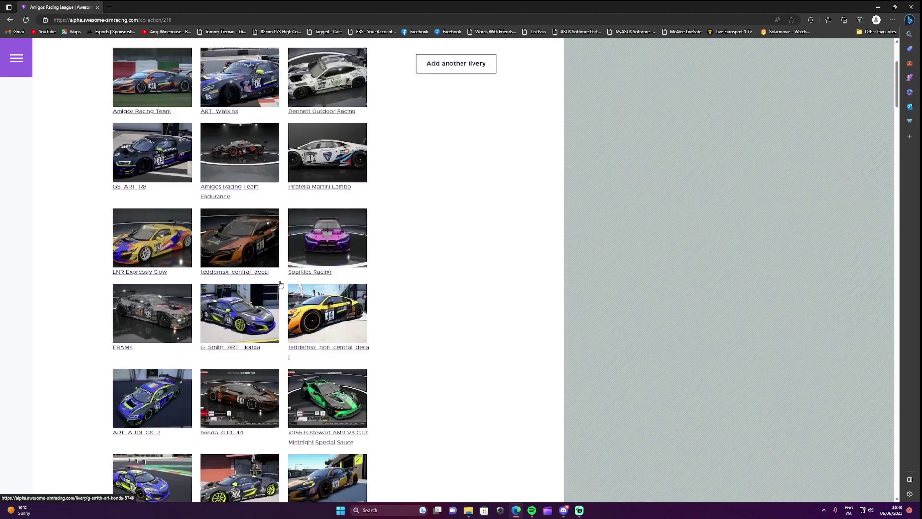
scroll(283, 292, "down", 12)
scroll(283, 293, "down", 15)
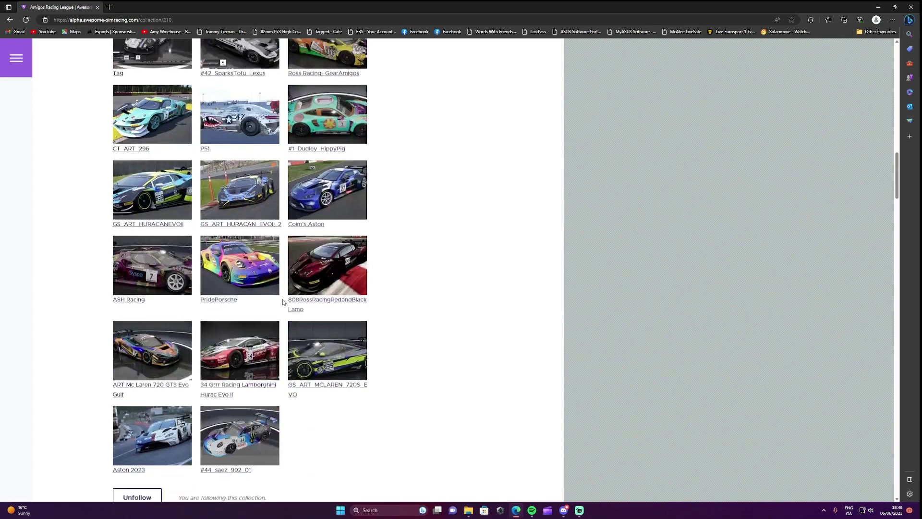
scroll(198, 280, "down", 6)
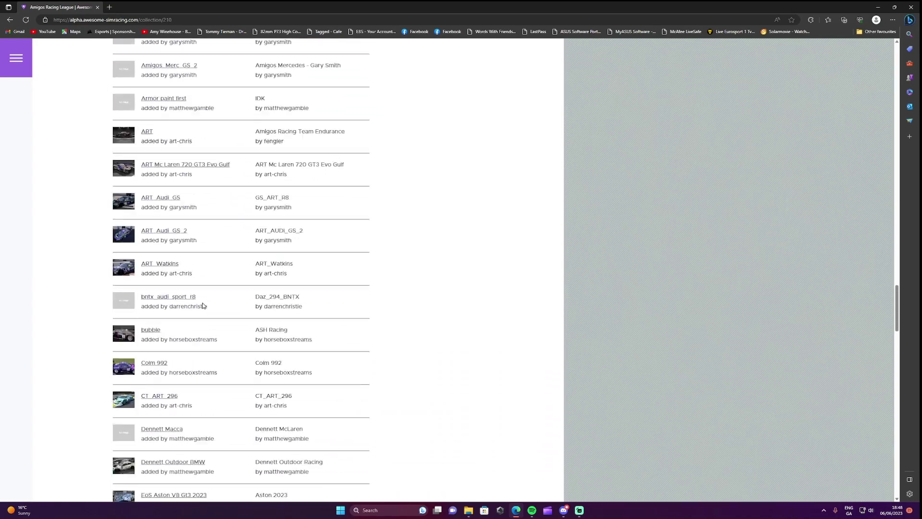
scroll(212, 291, "up", 20)
scroll(226, 290, "up", 20)
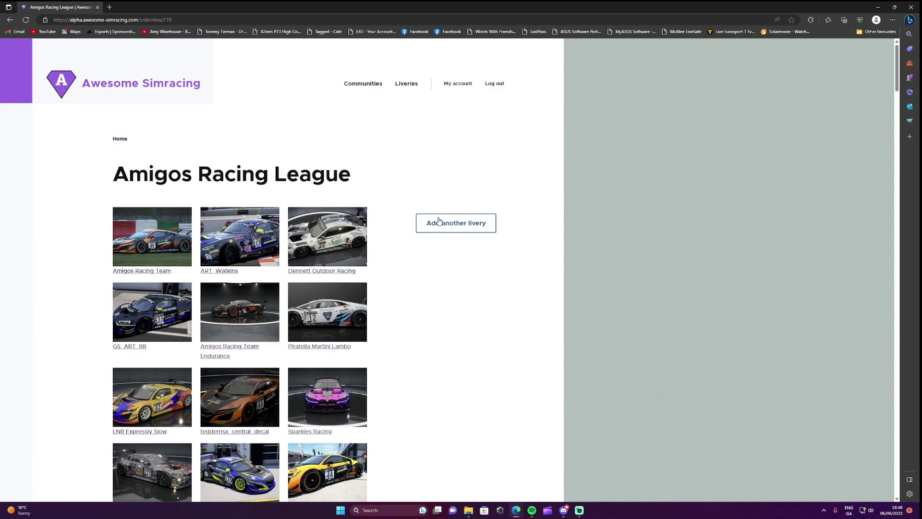
- Unfollow the Amigos Racing League collection and follow it again
scroll(373, 286, "down", 15)
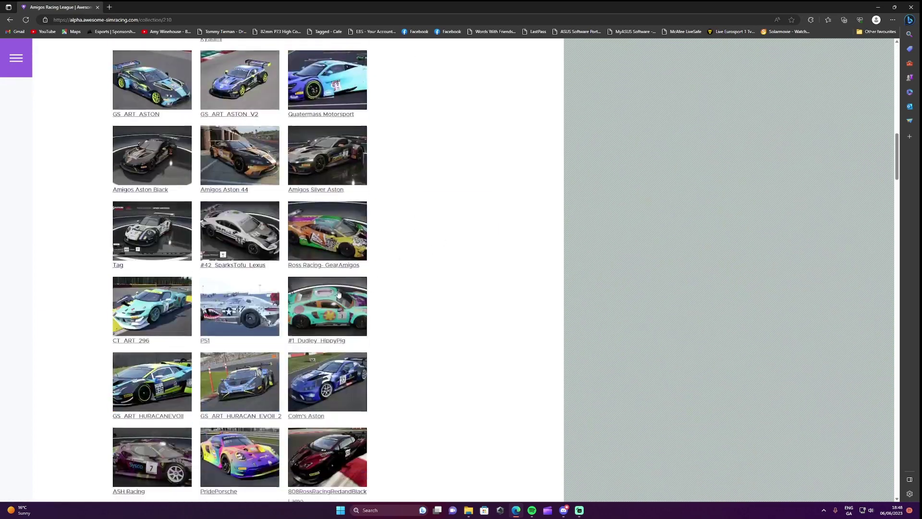
scroll(338, 294, "down", 10)
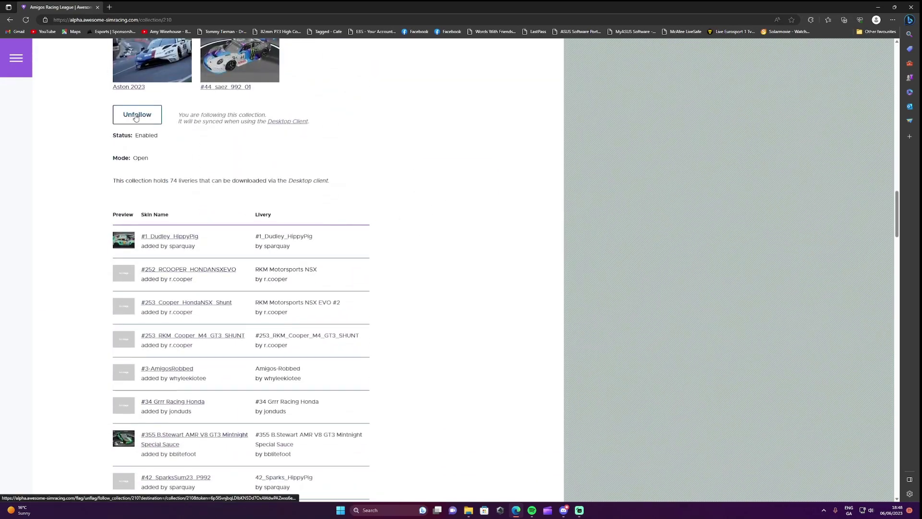
left_click(136, 118)
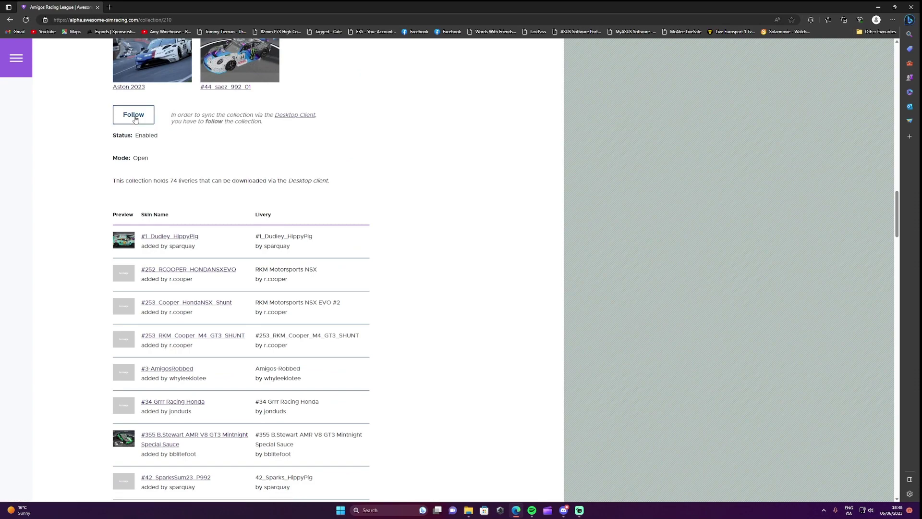
left_click(136, 118)
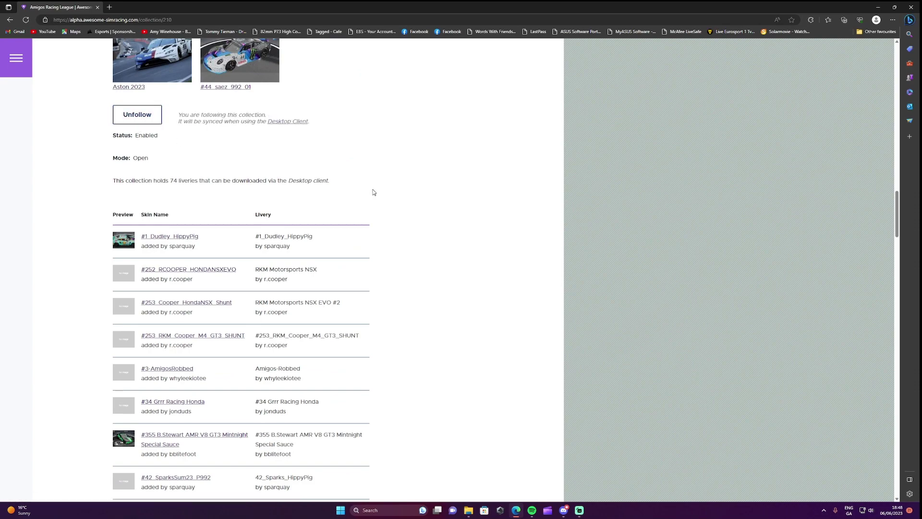
- Look over the livery thumbnails on the account page and open the list of the account's own liveries
scroll(290, 174, "up", 5)
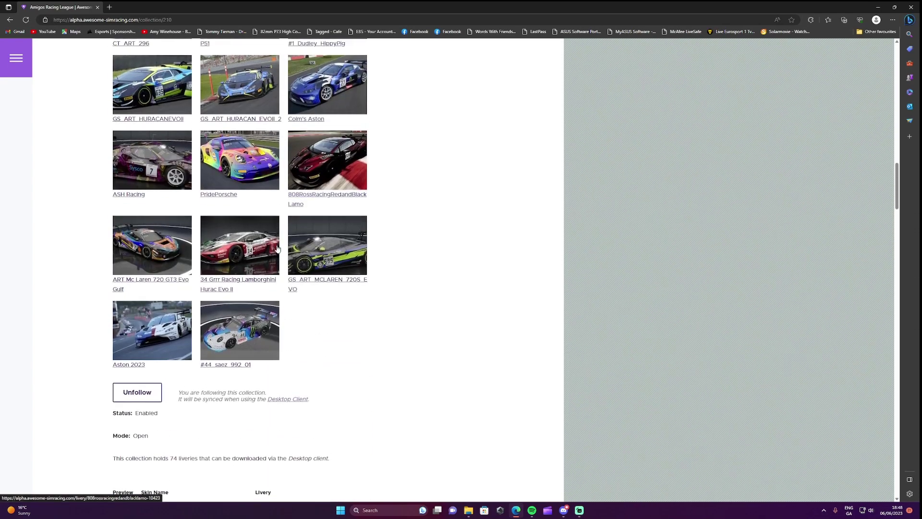
scroll(395, 233, "up", 20)
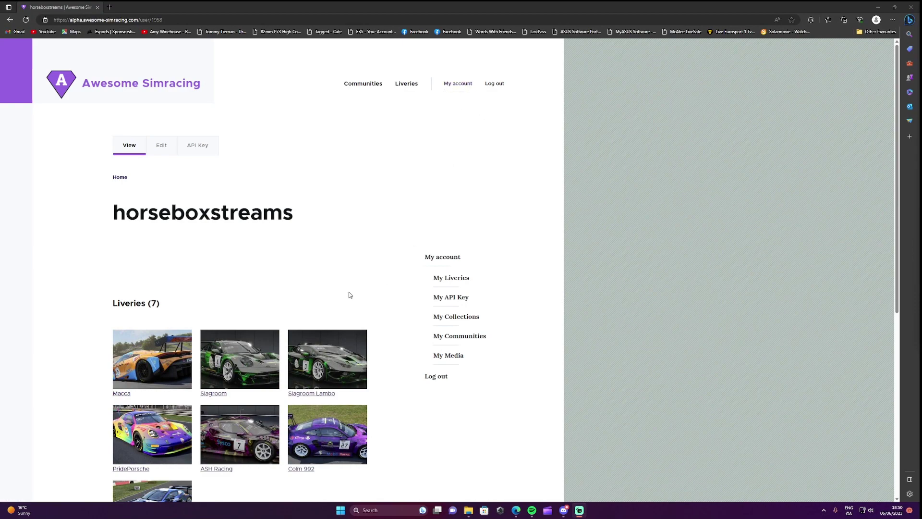
scroll(348, 292, "down", 4)
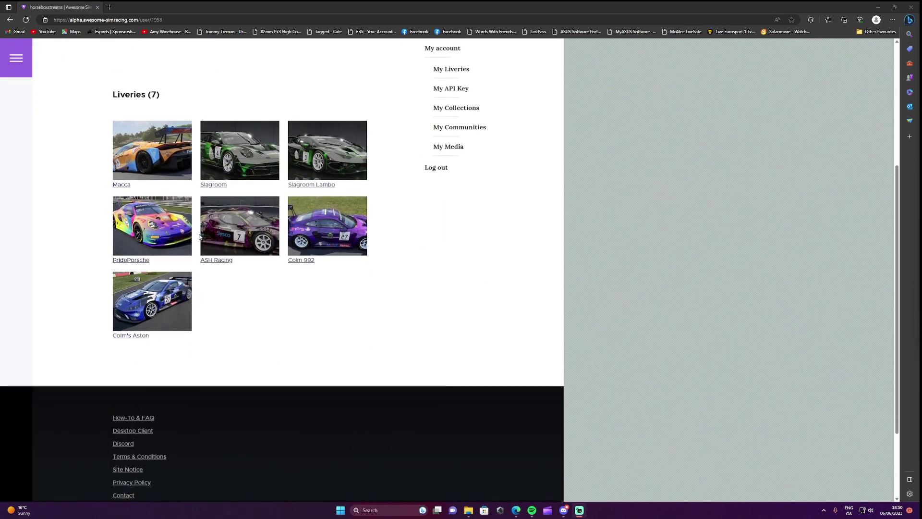
scroll(226, 268, "up", 3)
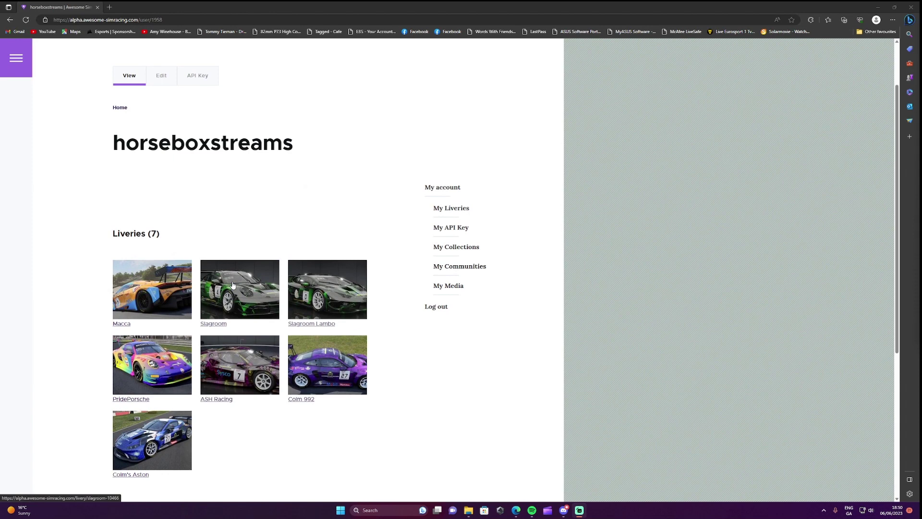
left_click(454, 208)
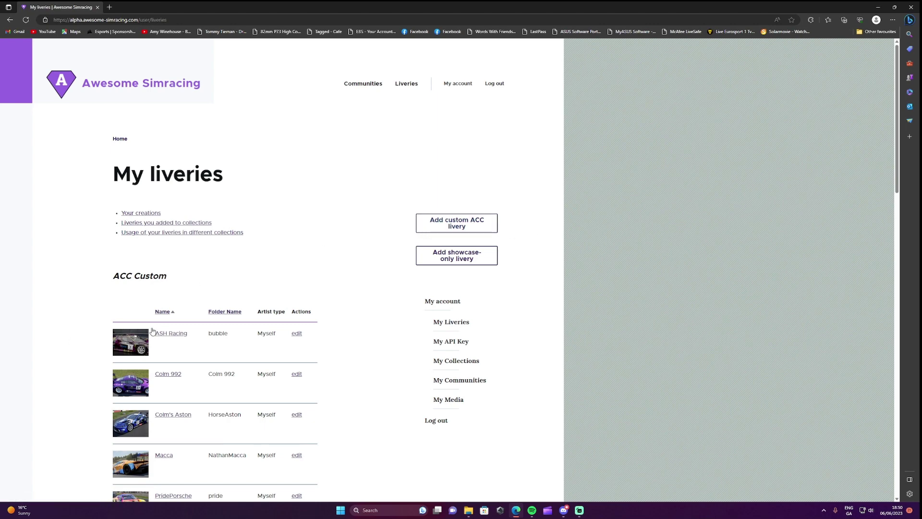
- Remove the custom car JSON file from the Macca livery and save the livery
scroll(152, 331, "down", 3)
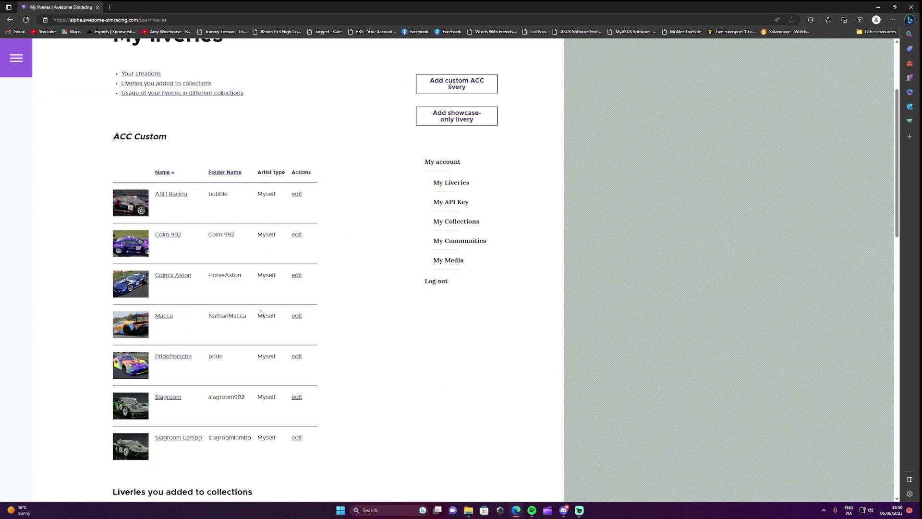
left_click(296, 317)
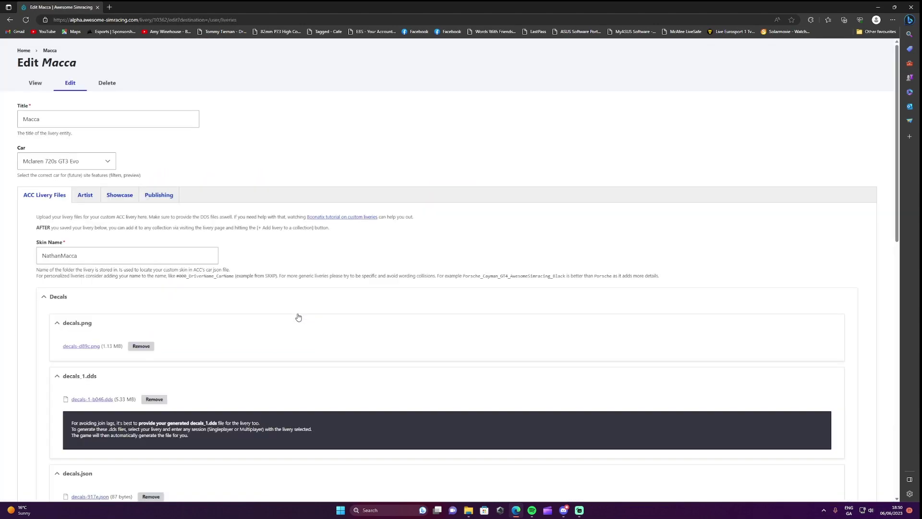
scroll(242, 313, "down", 20)
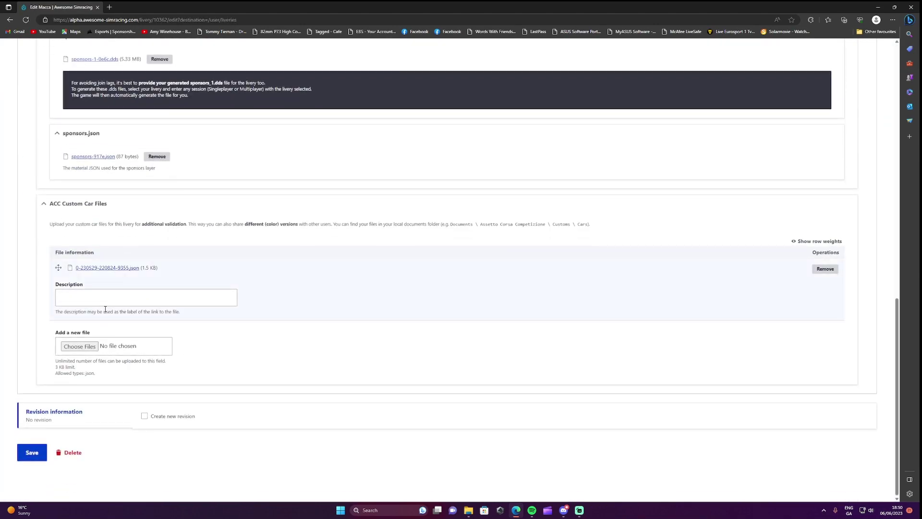
left_click(822, 270)
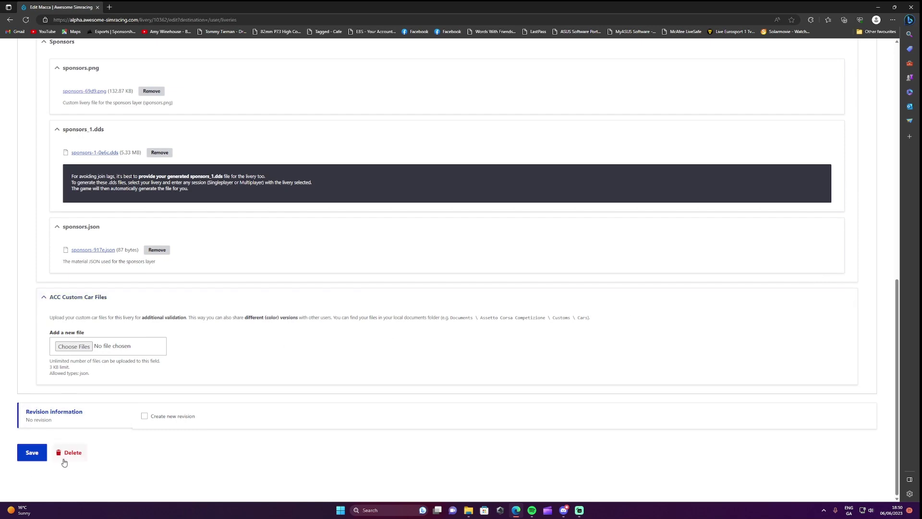
left_click(32, 452)
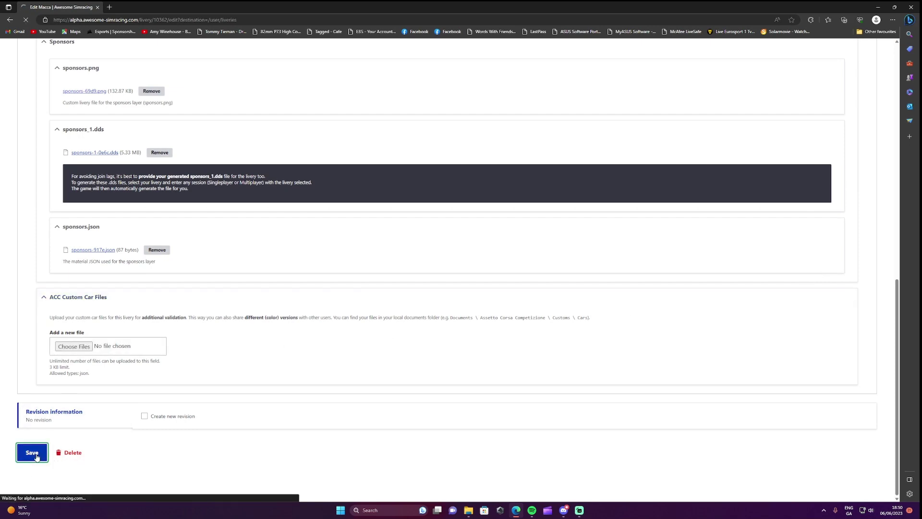
- Remove the custom car JSON file from the Slagroom livery and save the livery
scroll(217, 351, "down", 4)
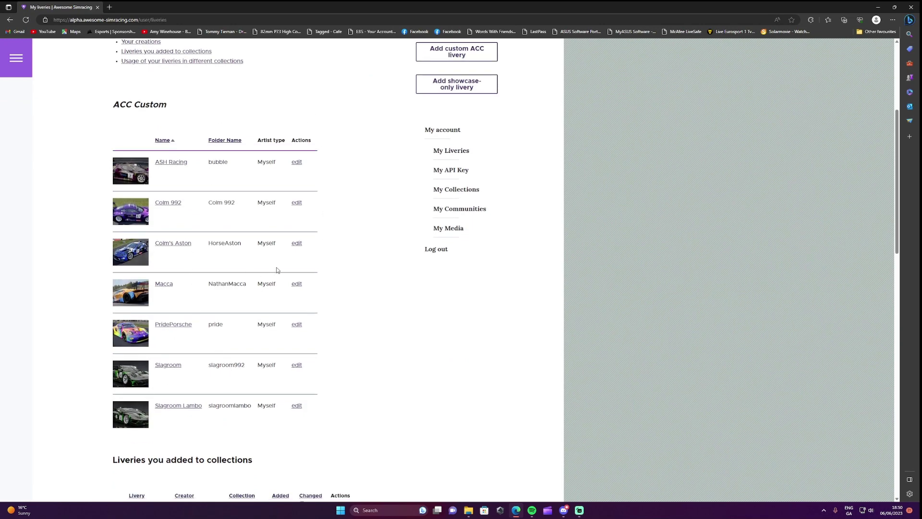
left_click(297, 365)
scroll(422, 353, "down", 15)
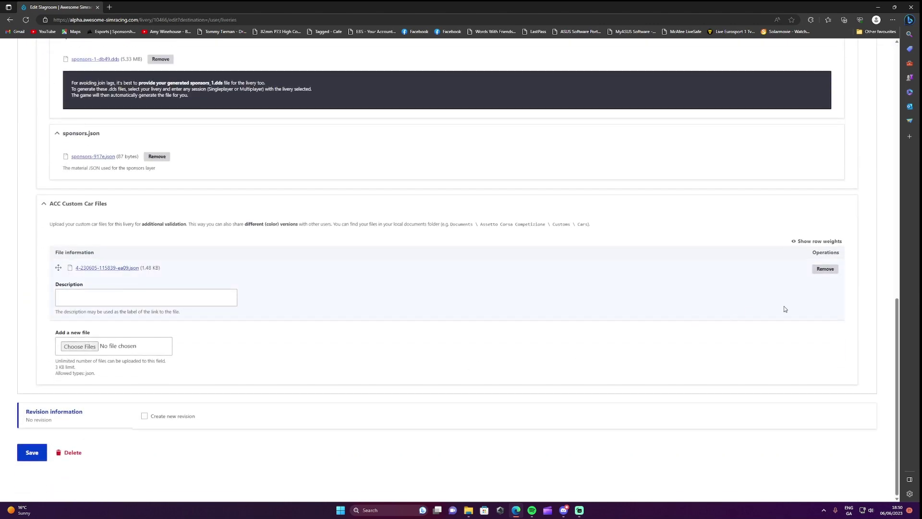
left_click(824, 269)
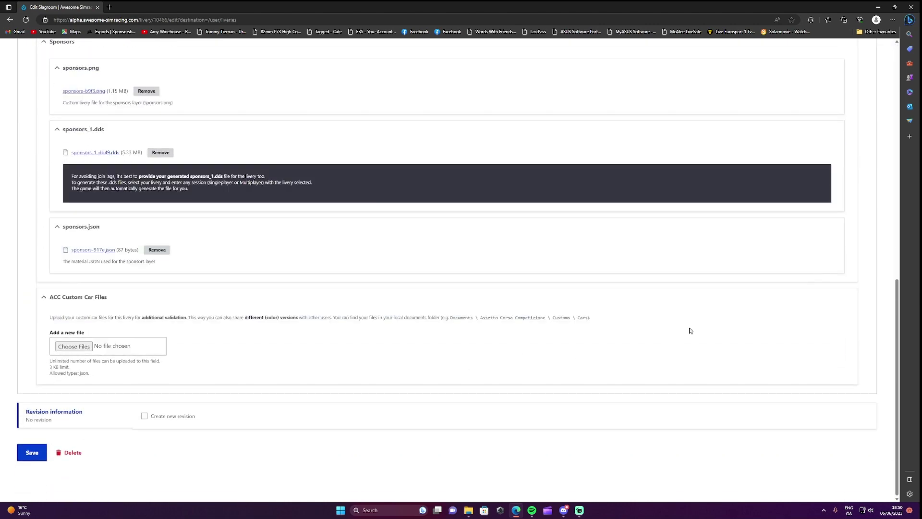
left_click(32, 454)
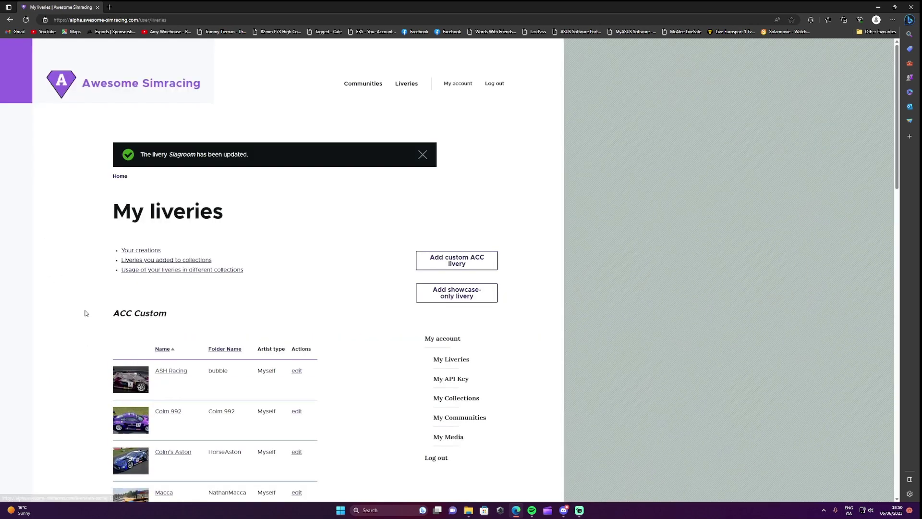
- Remove the custom car JSON file from the Slagroom Lambo livery and save the livery
scroll(165, 370, "down", 7)
left_click(296, 266)
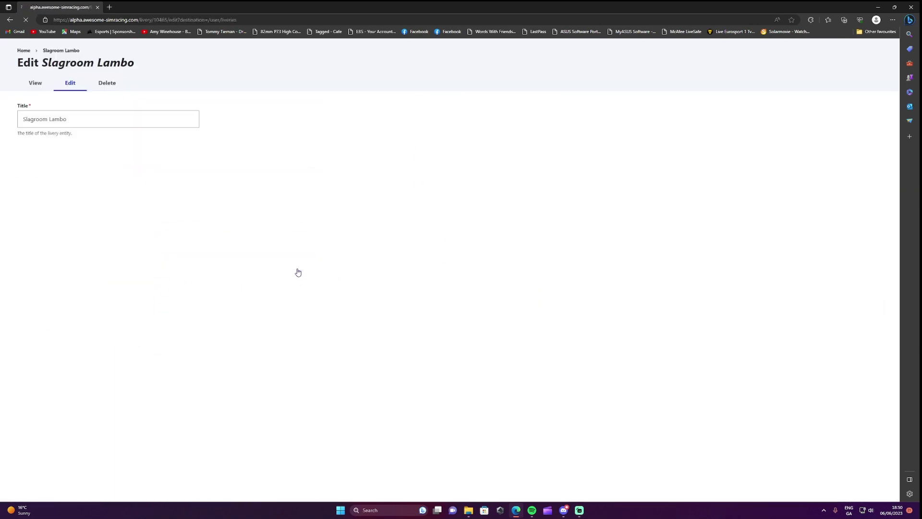
scroll(205, 321, "down", 15)
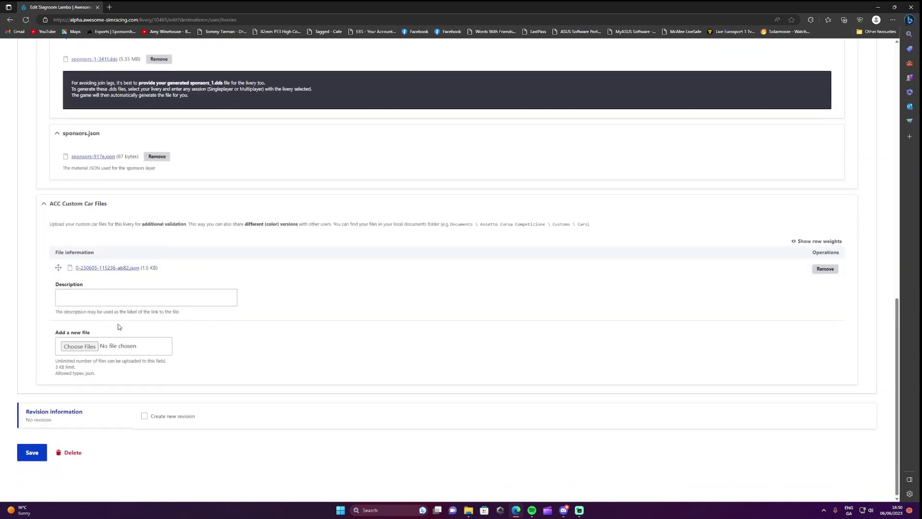
left_click(816, 271)
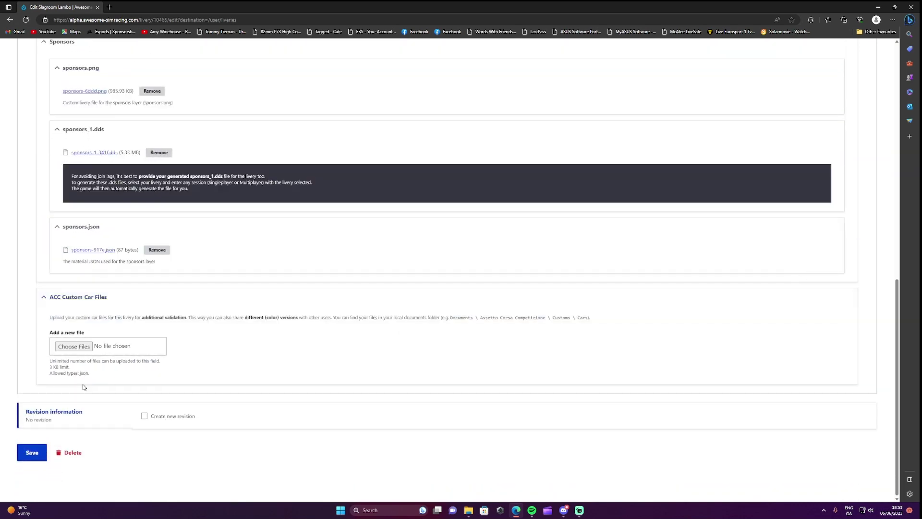
left_click(30, 452)
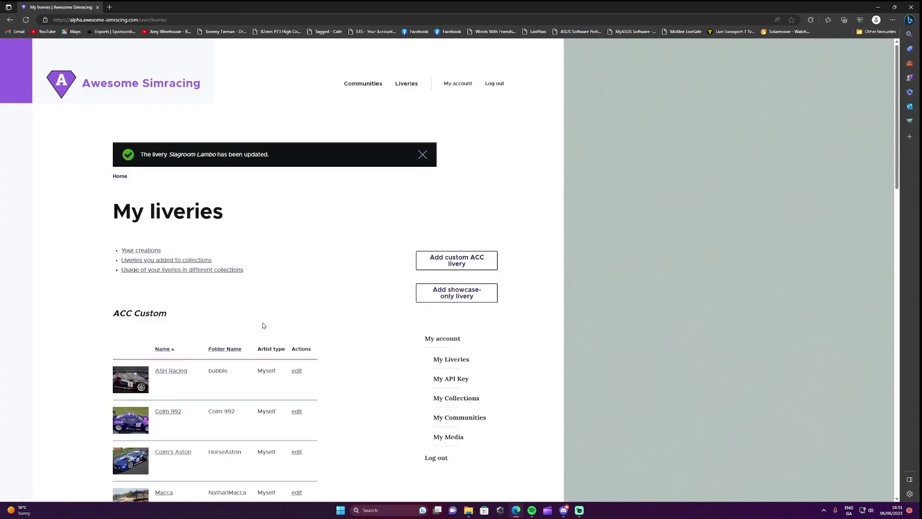
- Start adding a new custom ACC livery, uncover the desktop and launch Assetto Corsa Competizione
left_click(436, 262)
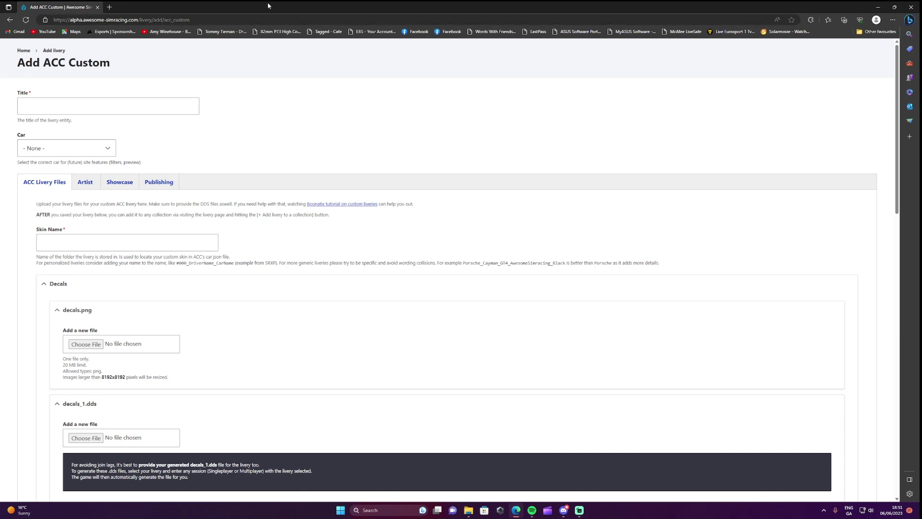
left_click_drag(268, 6, 464, 143)
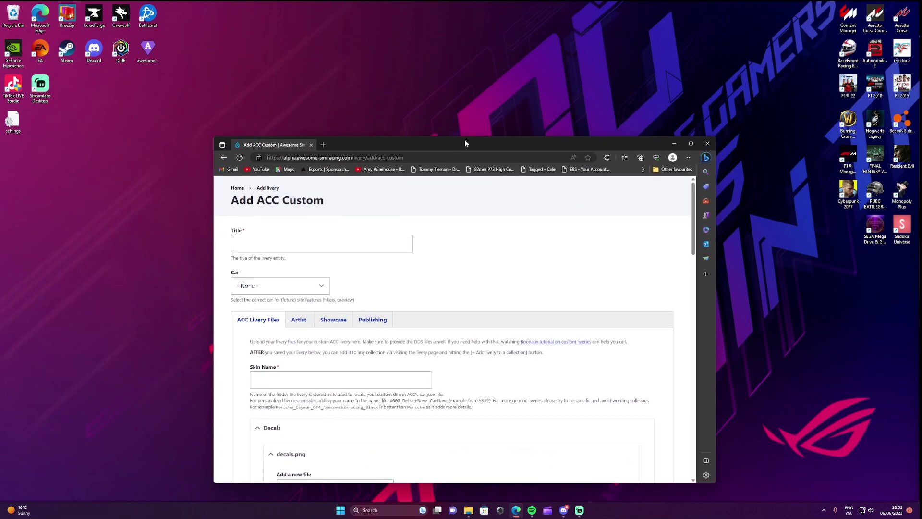
double_click(875, 17)
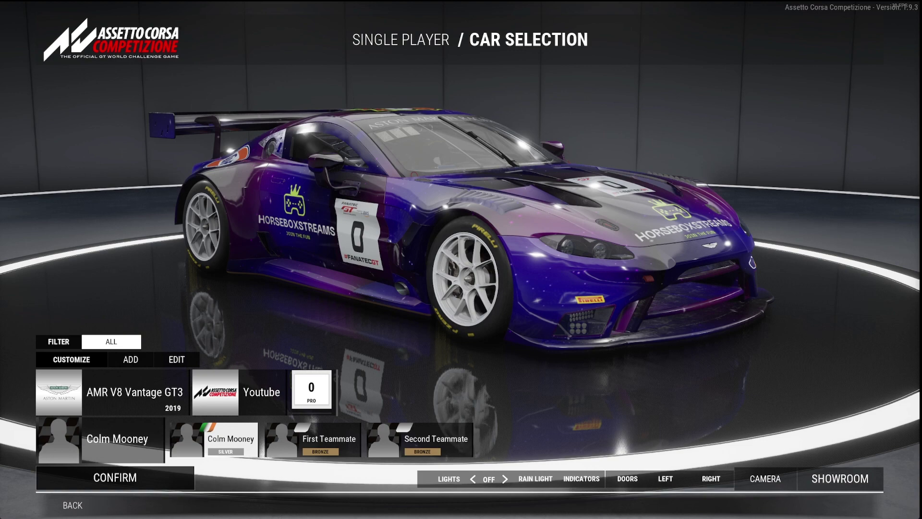
- Return to the browser's livery form, title the livery Youtube and choose Aston Martin V8 GT3 as its car
key("alt+Tab")
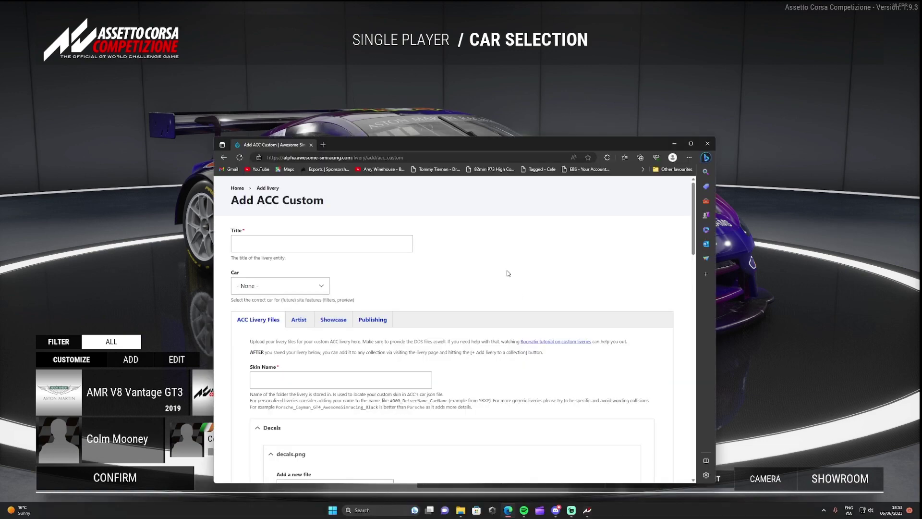
left_click_drag(529, 144, 519, 91)
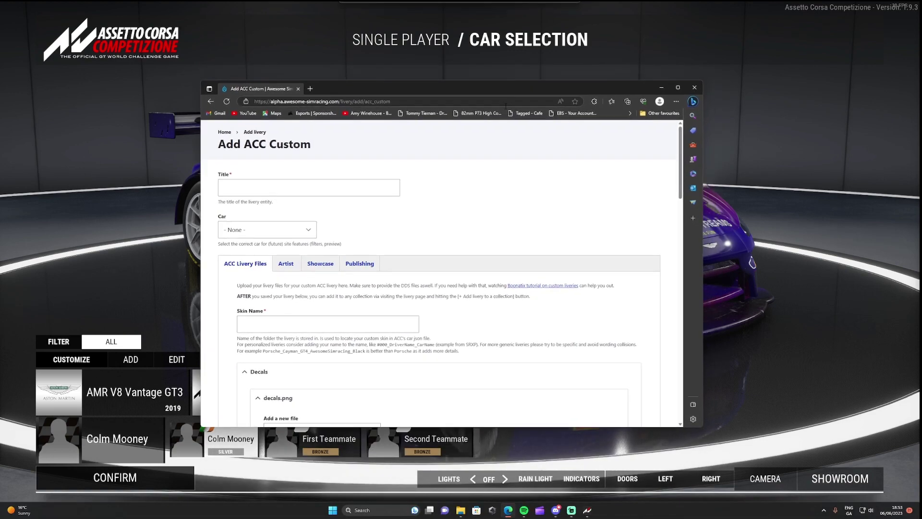
left_click(248, 188)
type("Youtube")
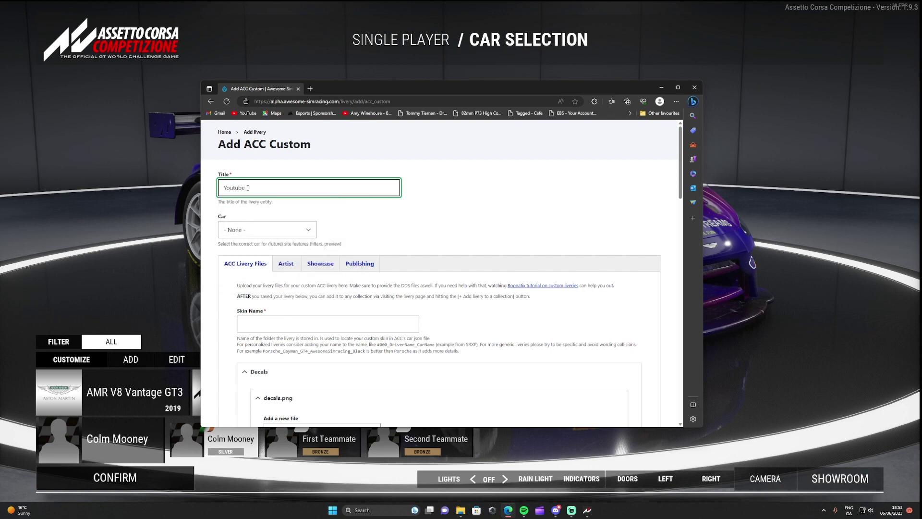
left_click(262, 230)
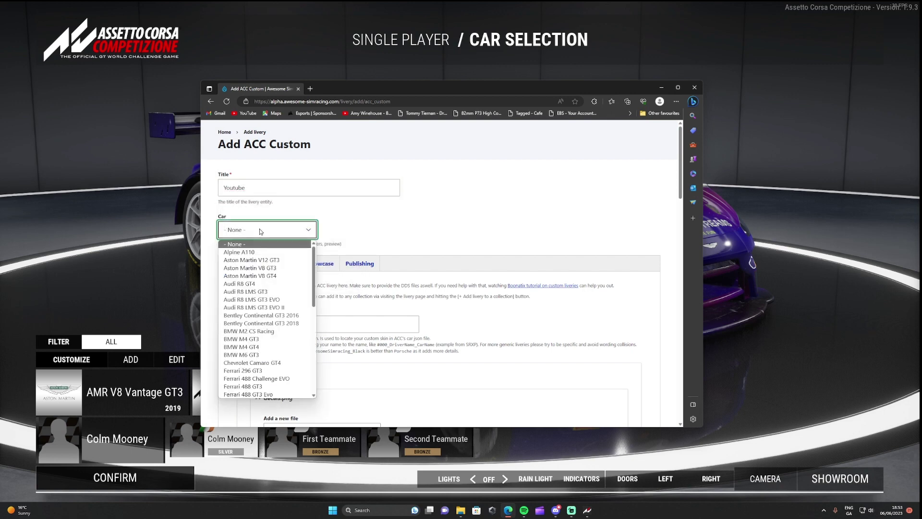
left_click(257, 269)
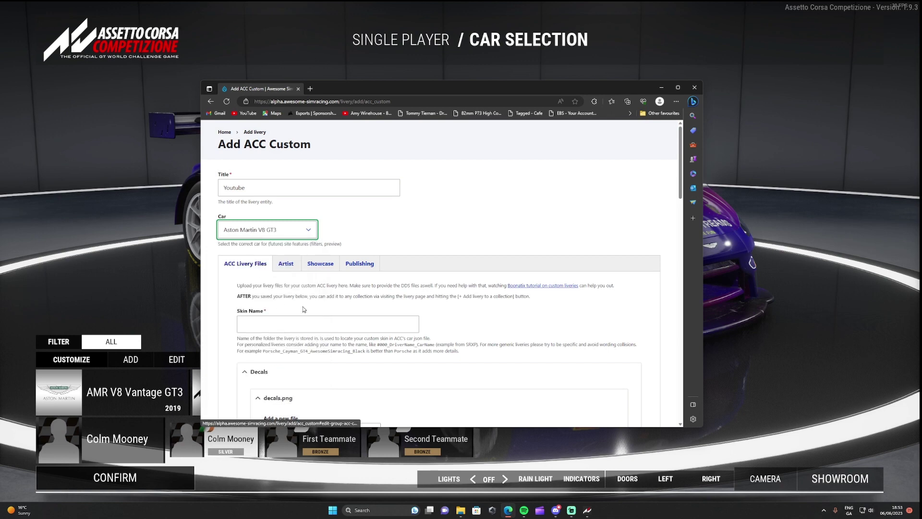
- Check the custom skin name in the car's JSON file, close the file and set the livery's skin name to Moo
scroll(303, 309, "down", 2)
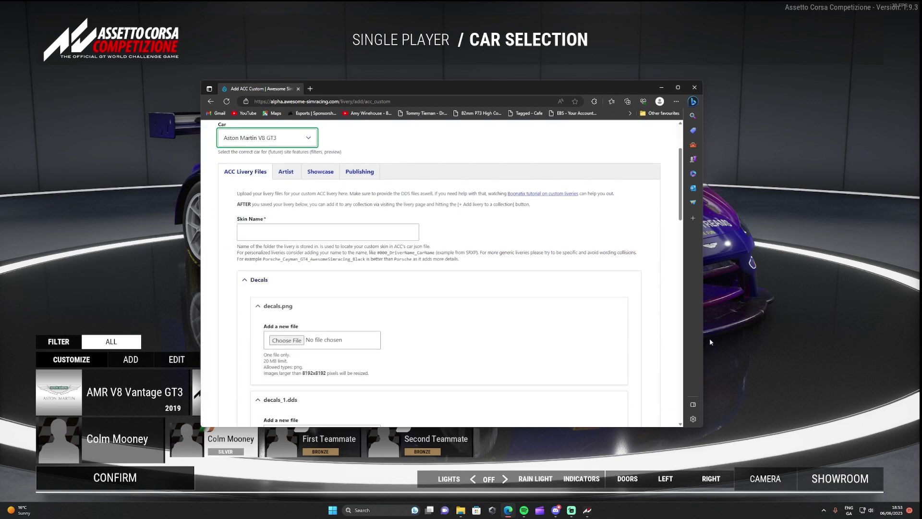
key("alt+Tab")
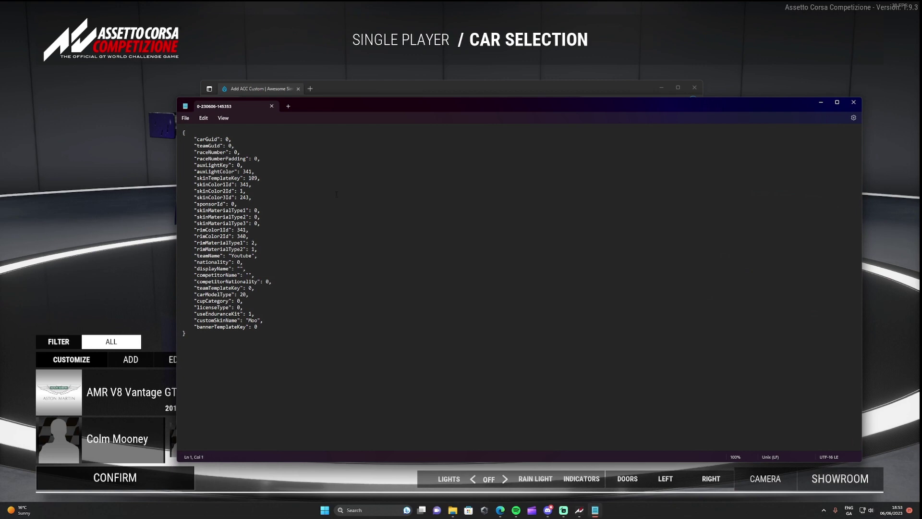
left_click(853, 102)
left_click(259, 234)
left_click(259, 230)
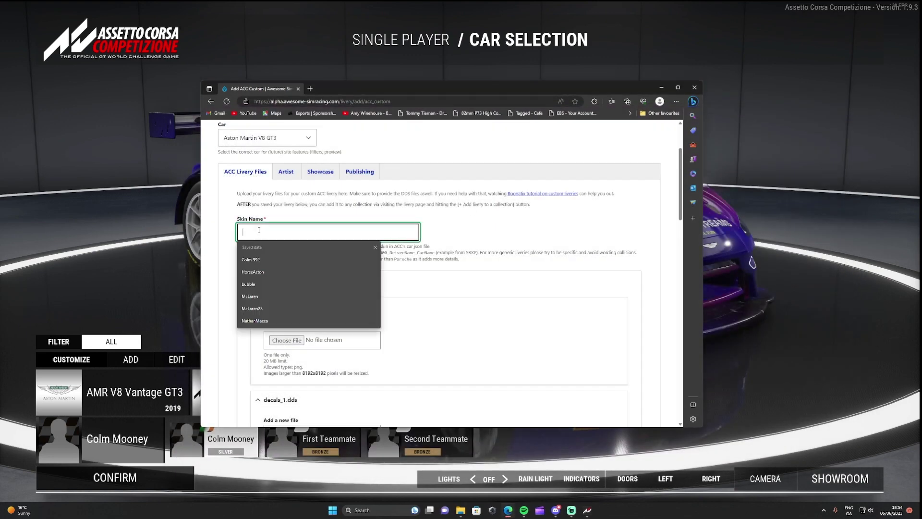
type("Moo")
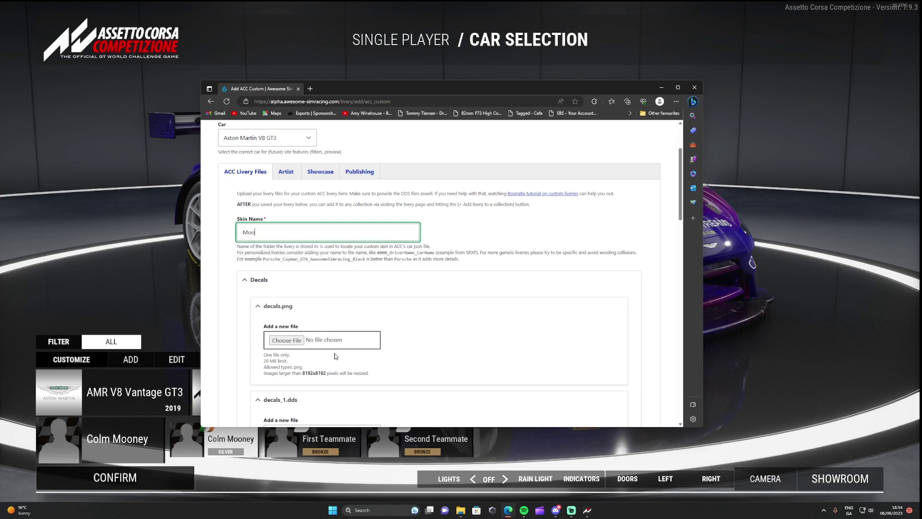
- Upload the decals PNG from the Moo folder in Assetto Corsa Competizione's Customs > Liveries documents folder as the livery's decals.png
left_click(286, 340)
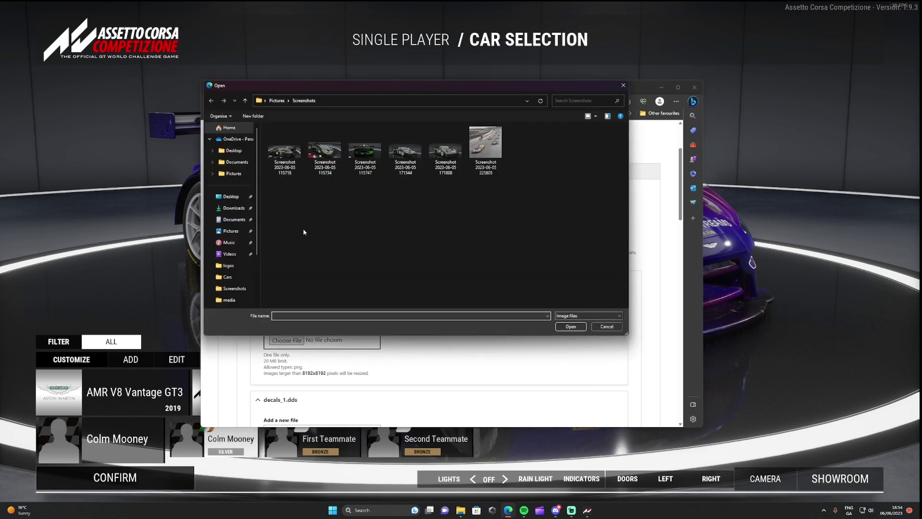
left_click(234, 219)
double_click(290, 150)
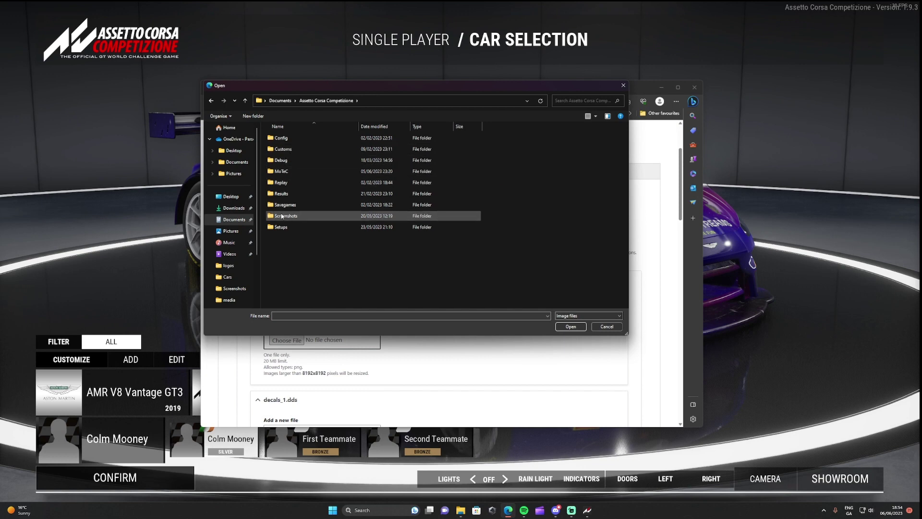
double_click(283, 150)
double_click(283, 171)
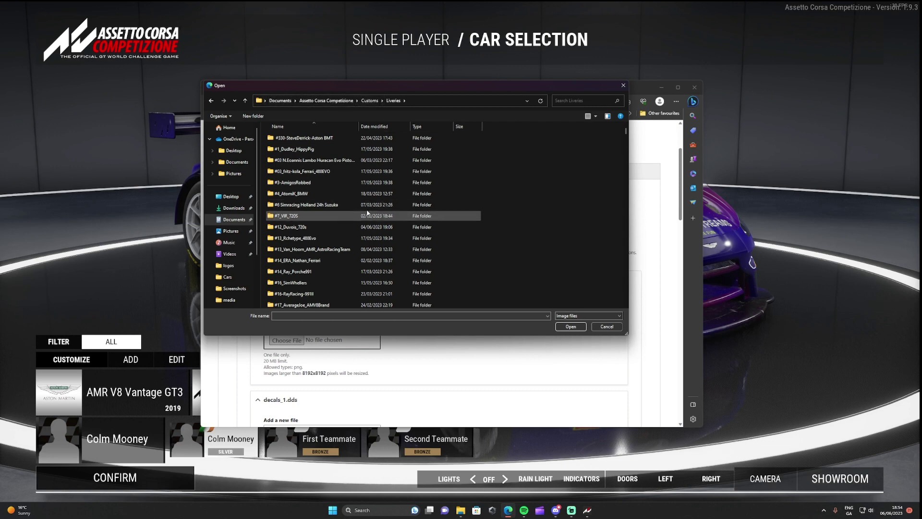
left_click_drag(625, 132, 612, 238)
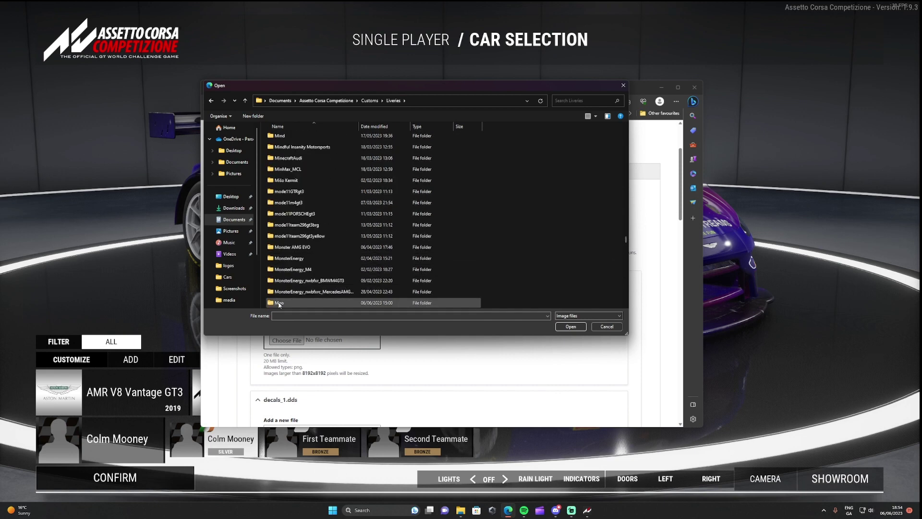
double_click(279, 303)
left_click(279, 142)
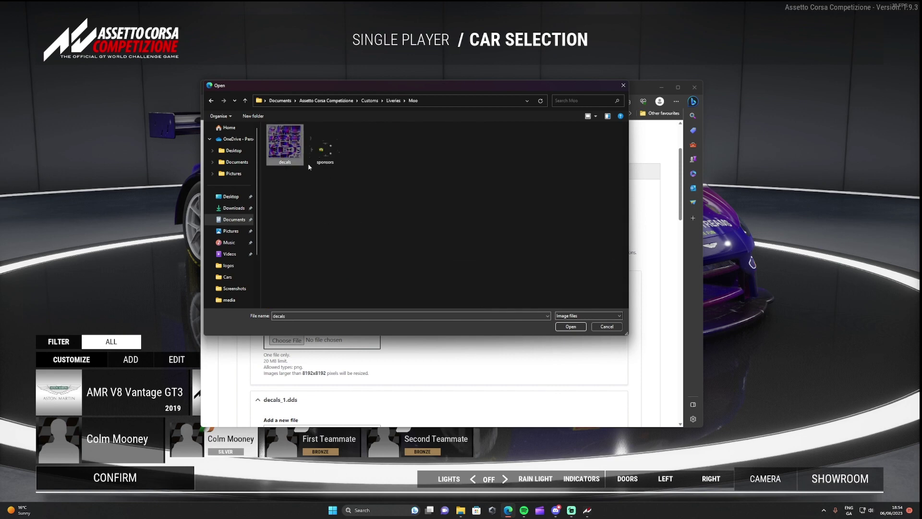
left_click(583, 328)
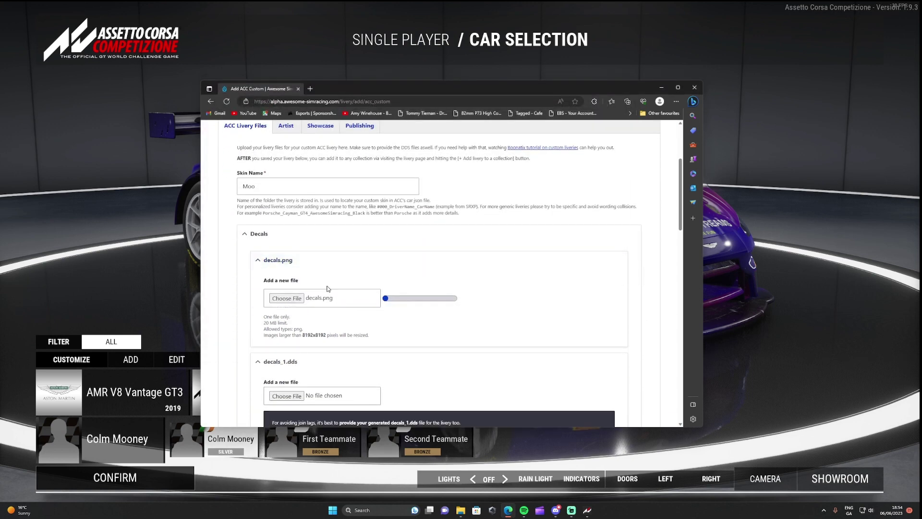
- Add decals_1.dds and decals.json from the Moo folder to their matching fields in the Decals section
scroll(328, 288, "down", 2)
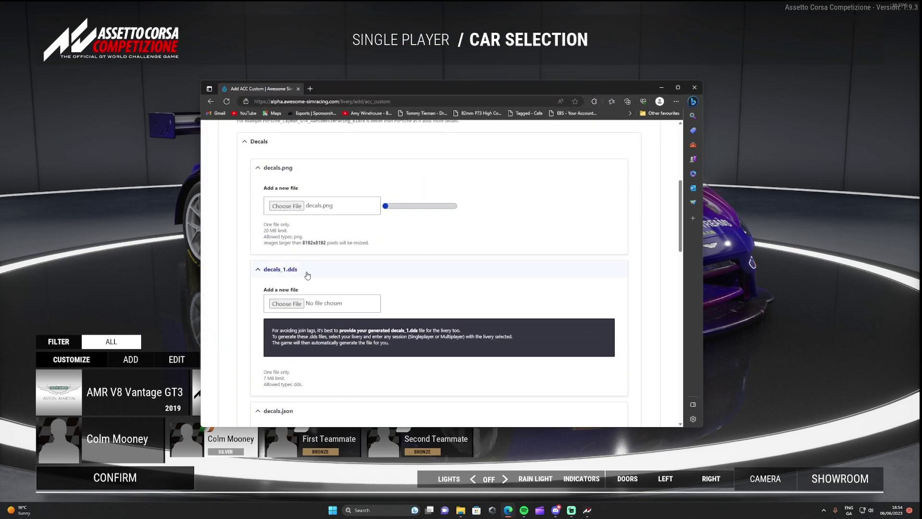
left_click(285, 304)
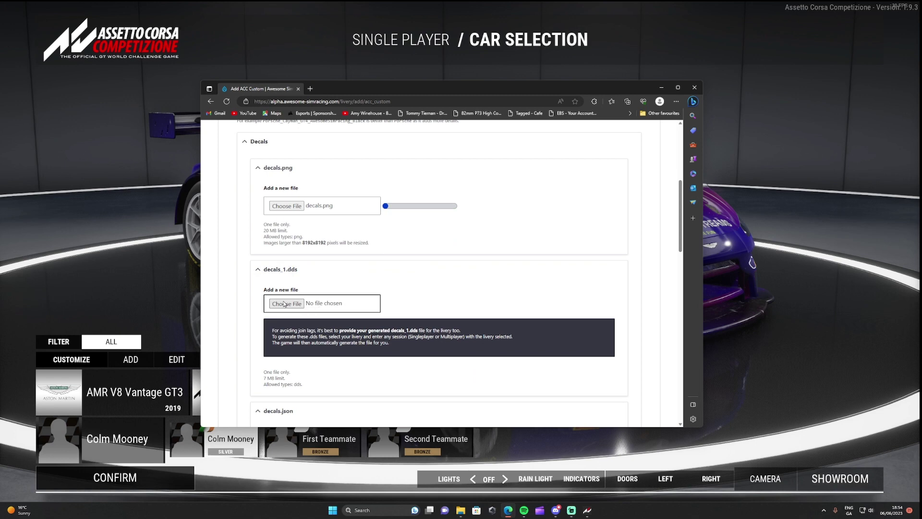
left_click(405, 155)
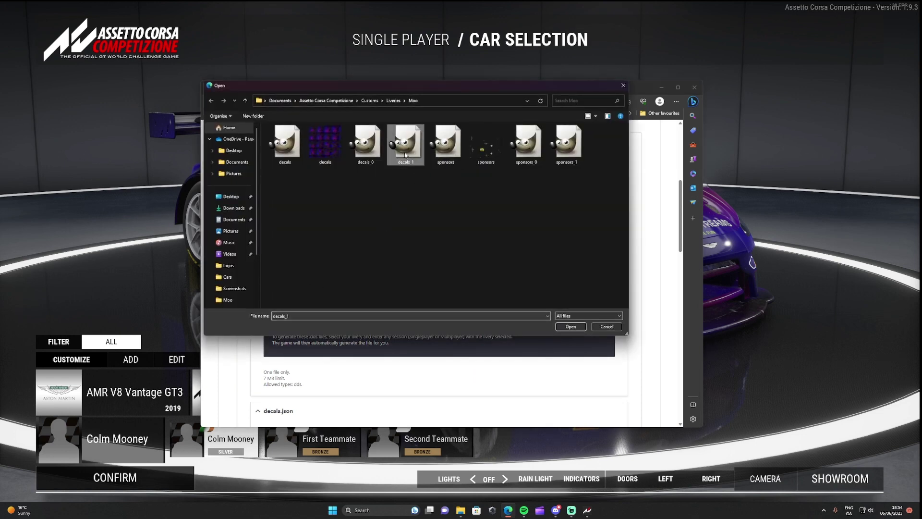
left_click(571, 326)
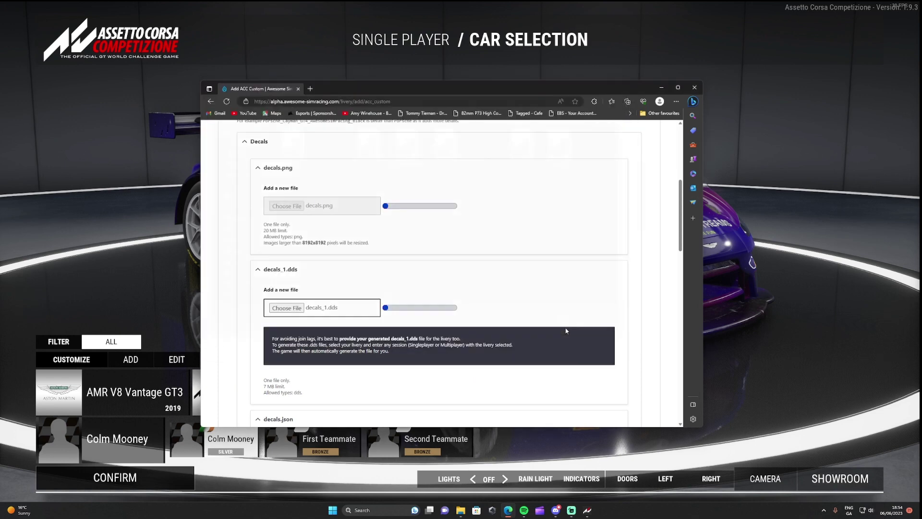
scroll(405, 267, "down", 3)
left_click(287, 315)
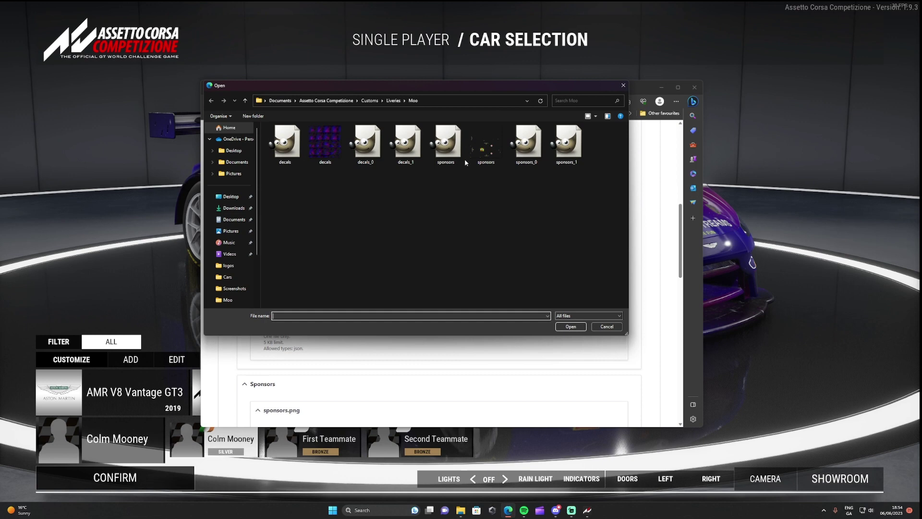
left_click(284, 151)
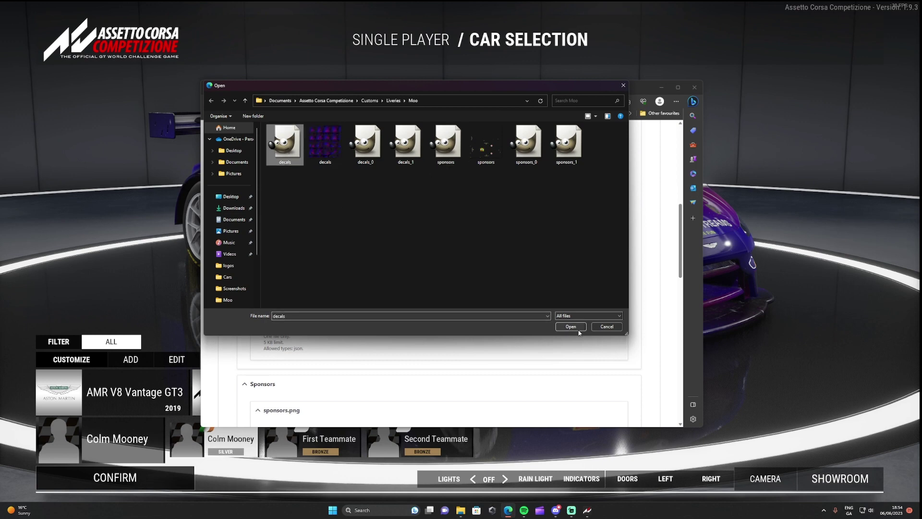
left_click(571, 326)
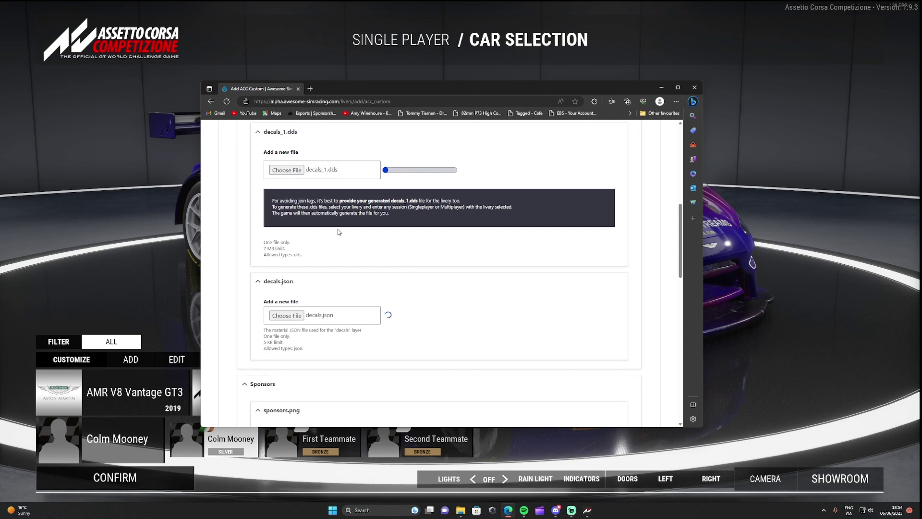
- Add sponsors.png and sponsors_1.dds from the Moo folder to their matching fields in the Sponsors section
scroll(349, 244, "up", 2)
scroll(349, 244, "down", 1)
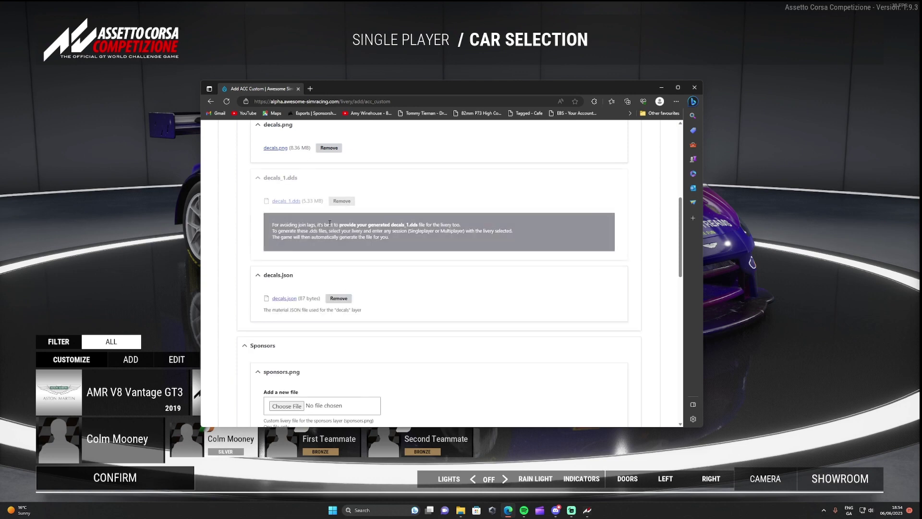
scroll(334, 222, "down", 5)
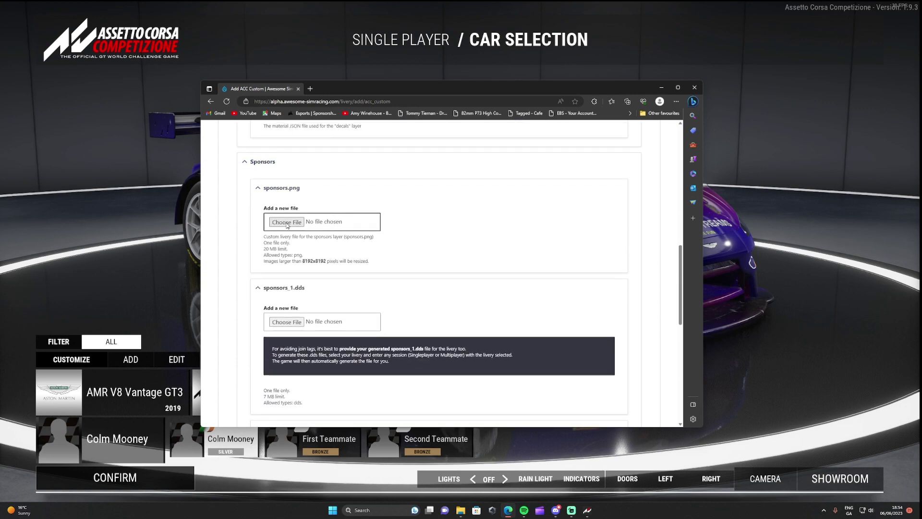
left_click(286, 223)
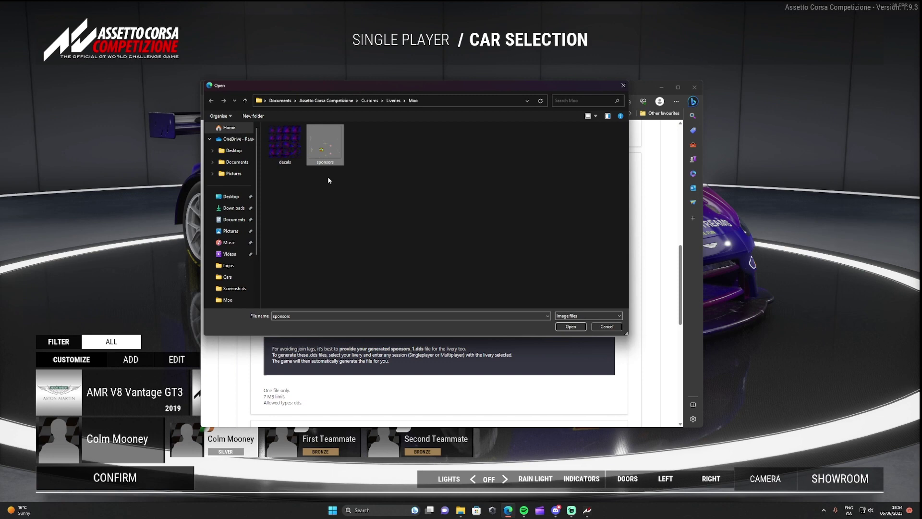
left_click(570, 326)
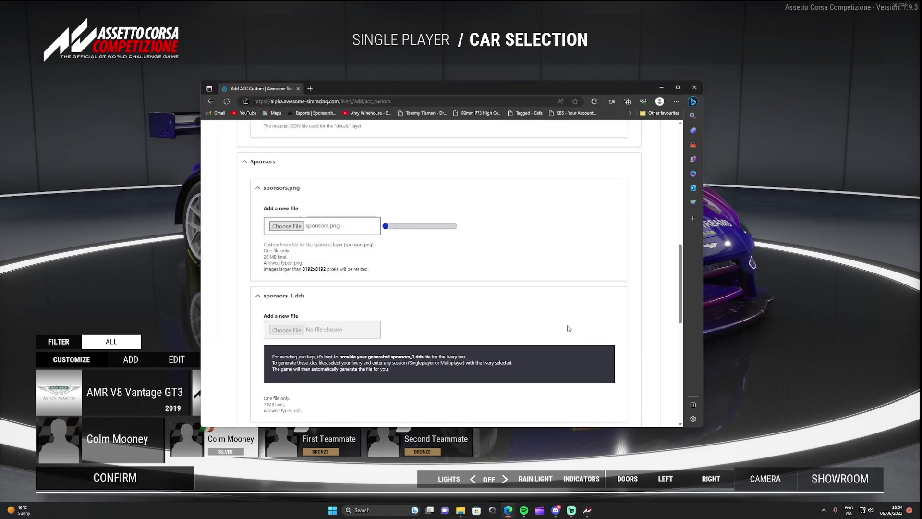
left_click(291, 329)
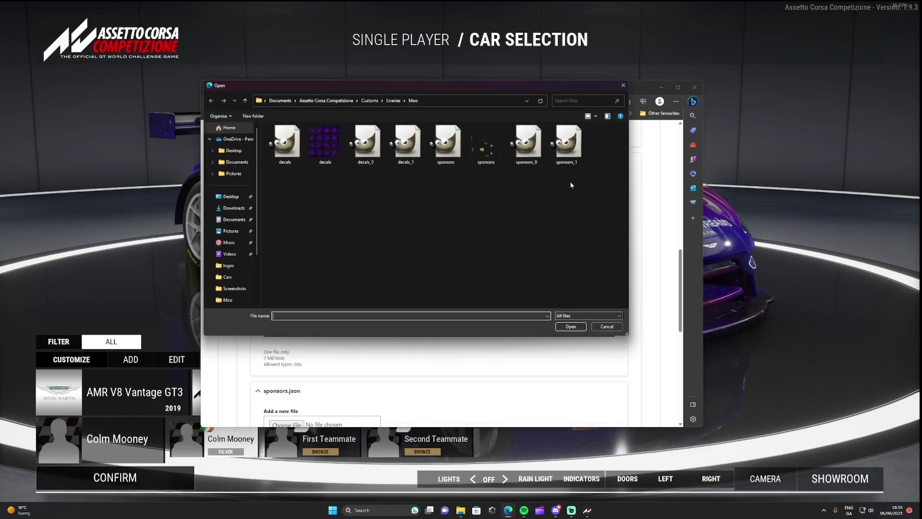
left_click(566, 144)
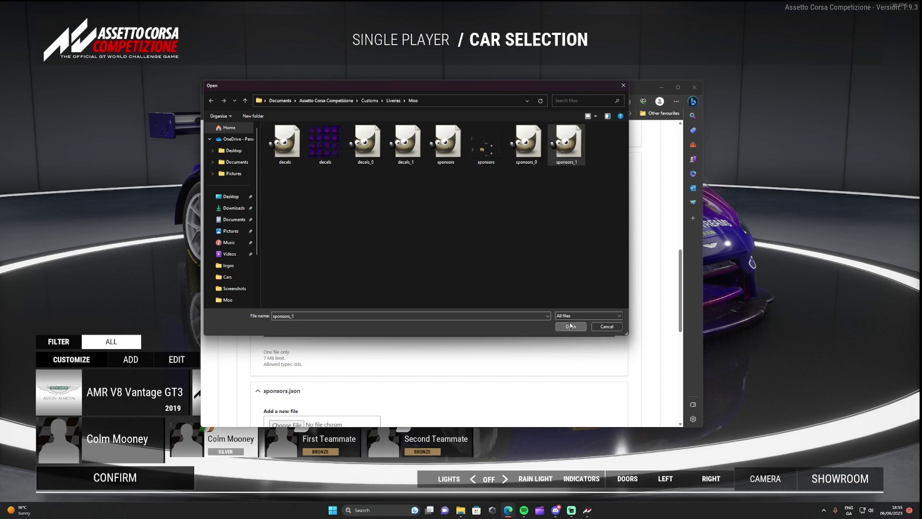
left_click(571, 326)
- Upload sponsors.json from the Moo folder as the material file for the sponsors layer
scroll(384, 288, "down", 2)
left_click(281, 340)
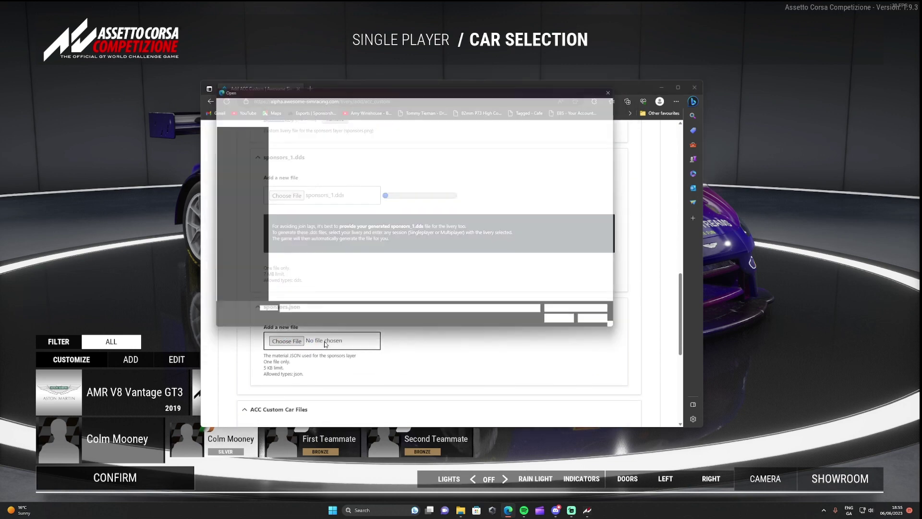
left_click(445, 144)
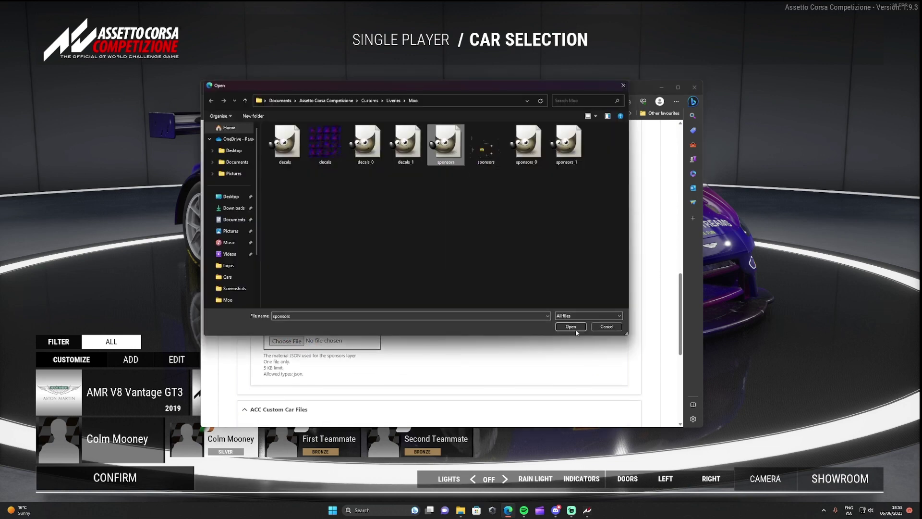
left_click(575, 328)
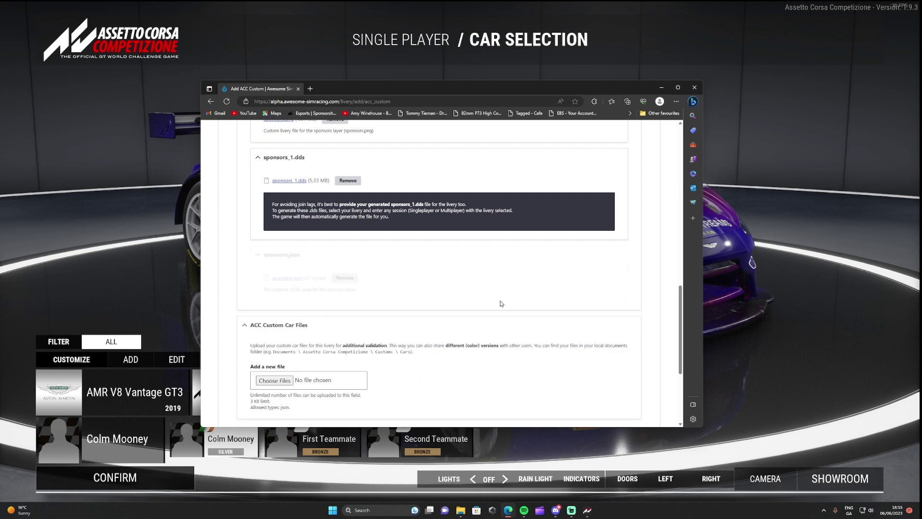
- Upload the car file 0-230606-145353.json from the Customs > Cars folder as the livery's ACC custom car file
scroll(479, 317, "down", 1)
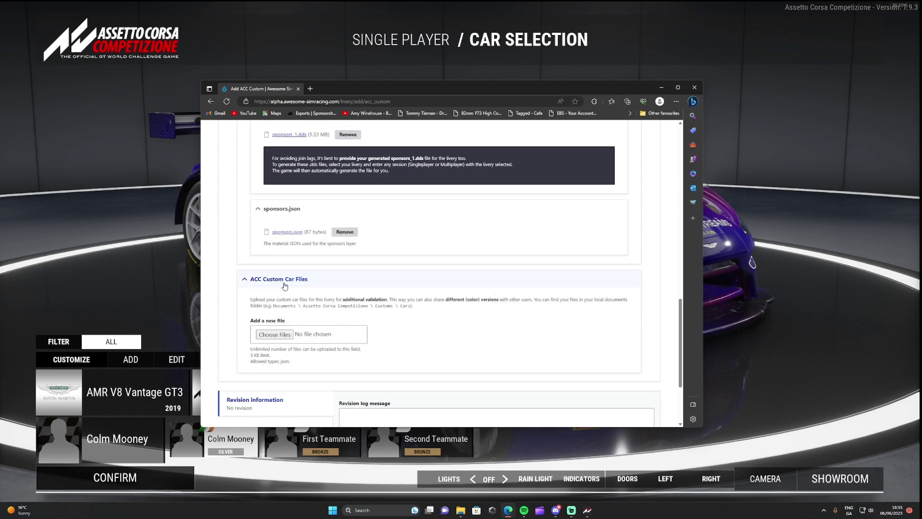
left_click(284, 337)
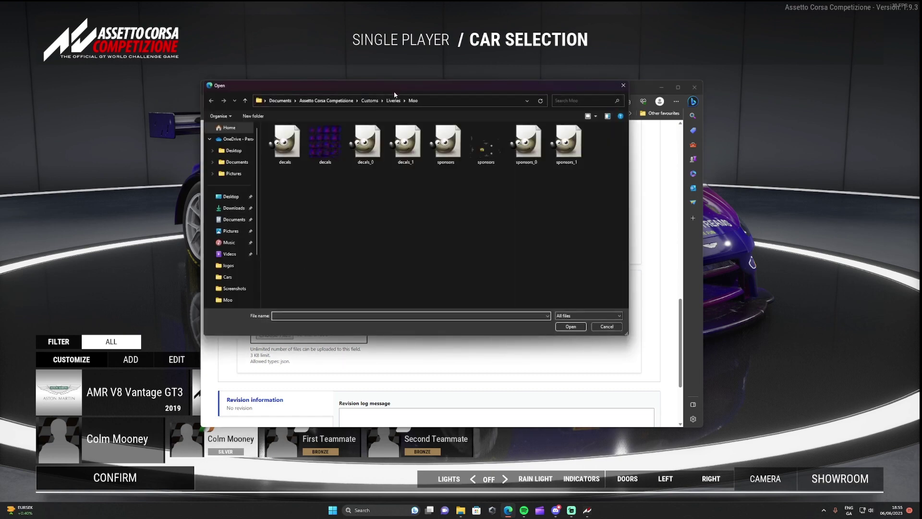
left_click(370, 100)
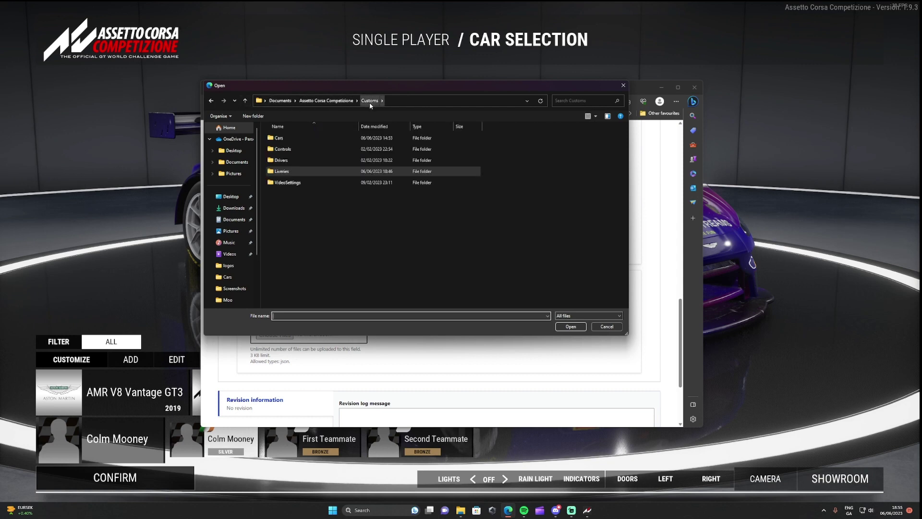
double_click(397, 139)
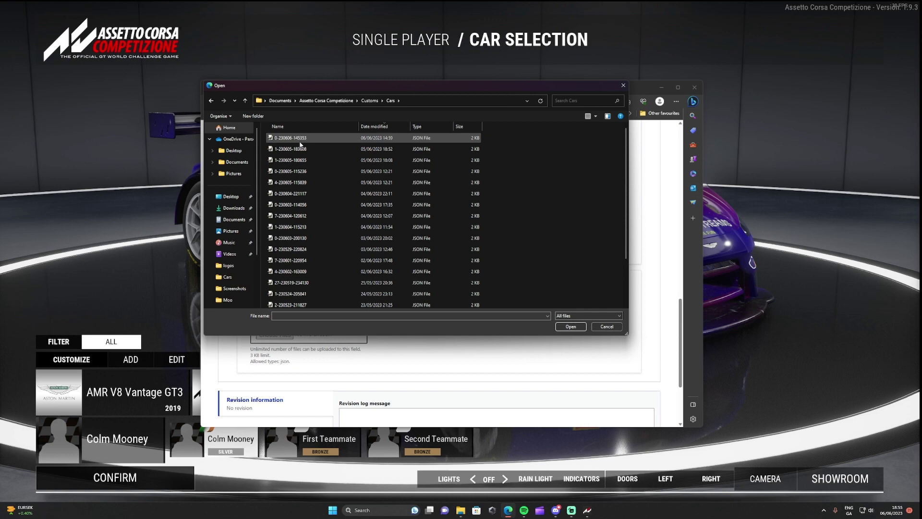
left_click(384, 139)
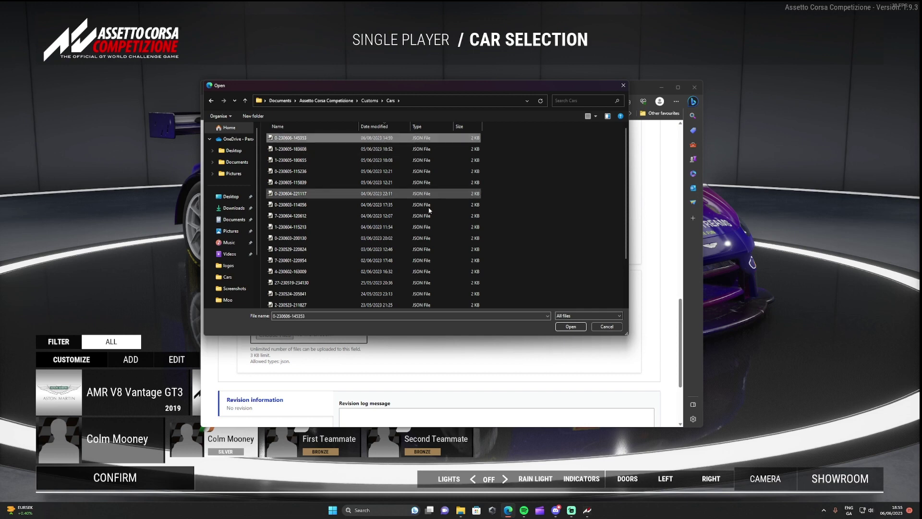
left_click(568, 327)
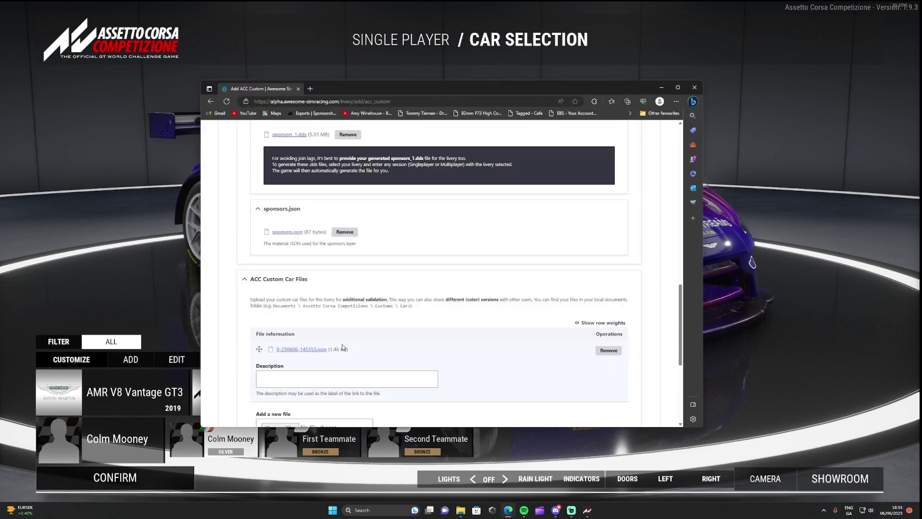
- Set the livery's artist type to Myself
scroll(353, 363, "down", 4)
scroll(295, 315, "up", 10)
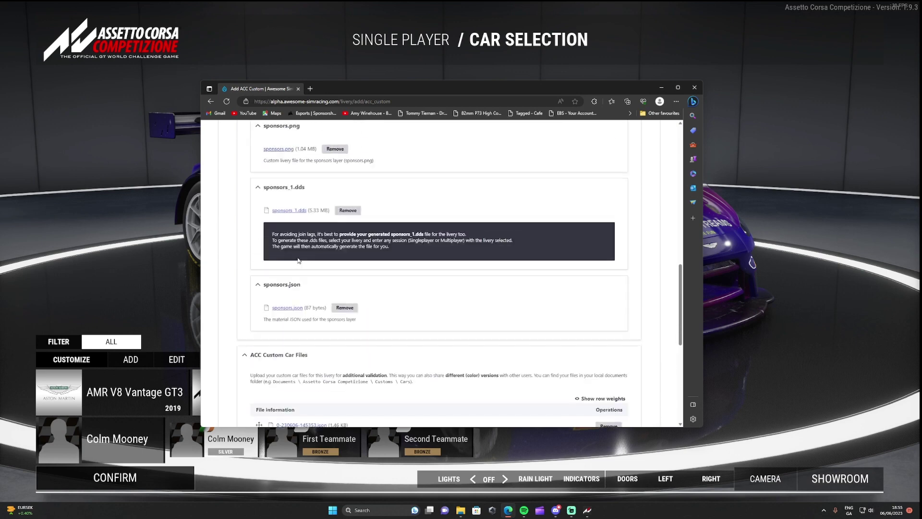
scroll(269, 170, "up", 10)
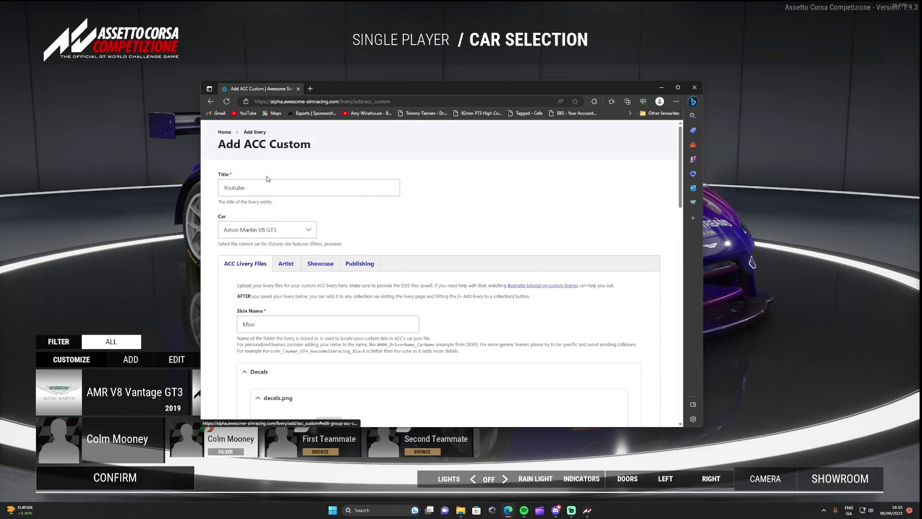
left_click(285, 263)
left_click(263, 303)
left_click(254, 321)
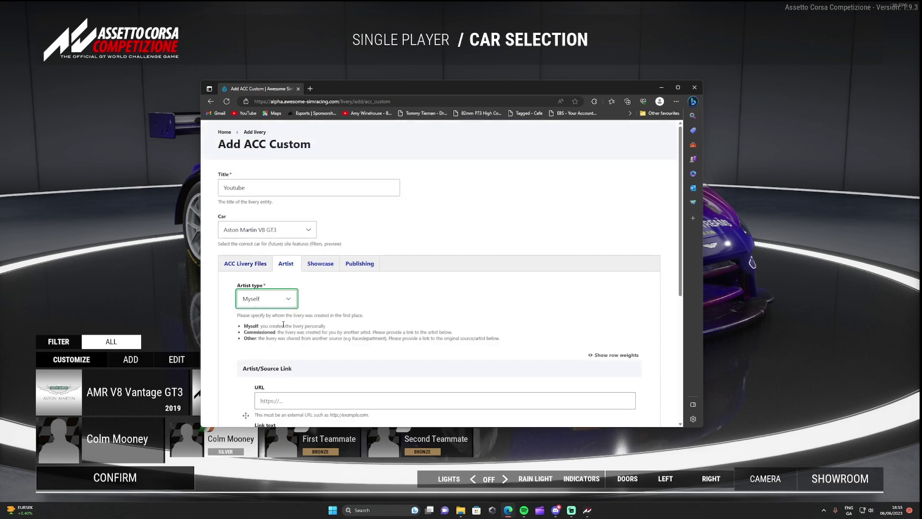
- Set the livery's showcase option to Show
left_click(327, 268)
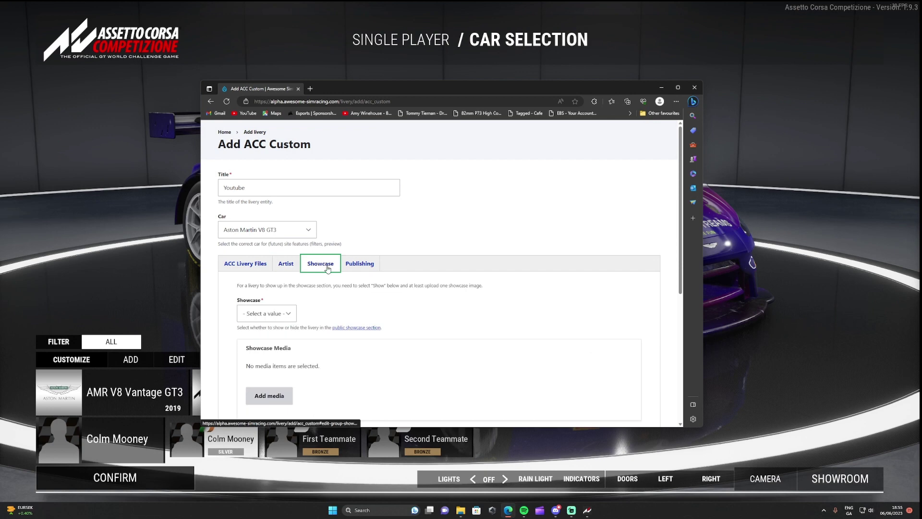
left_click(284, 314)
left_click(256, 338)
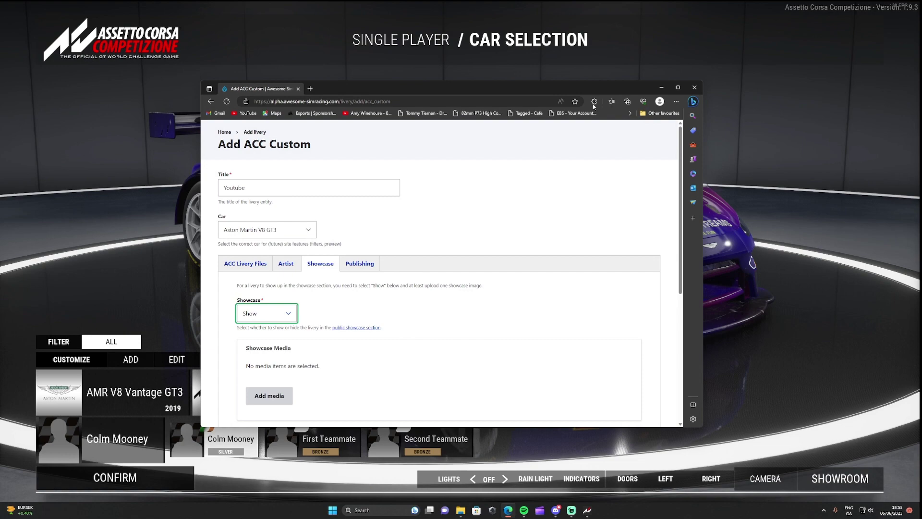
- Capture a screenshot of the purple Aston Martin in Assetto Corsa Competizione's car selection view, framing the whole car
left_click(661, 88)
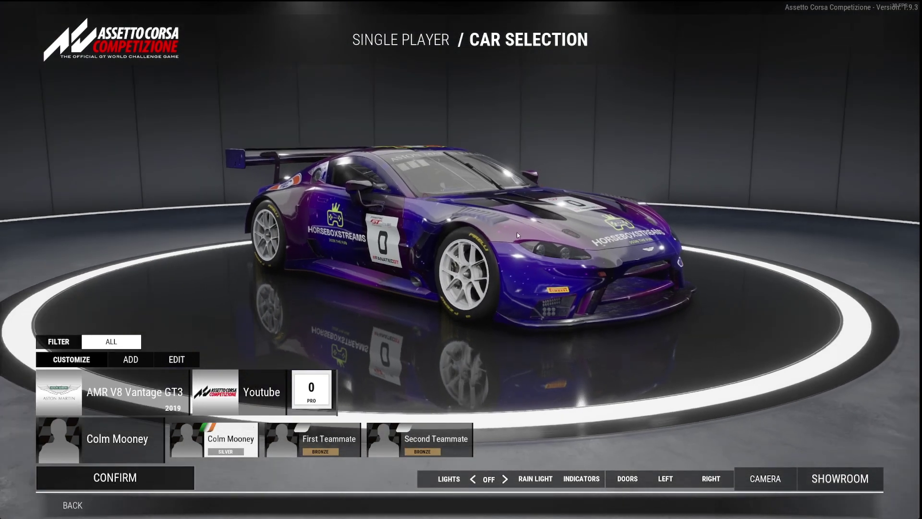
key("super+shift+s")
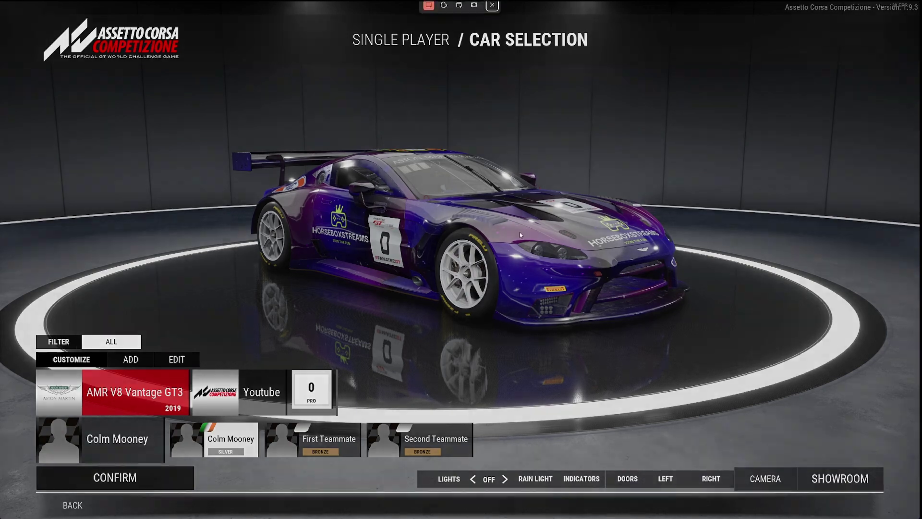
left_click_drag(206, 101, 734, 356)
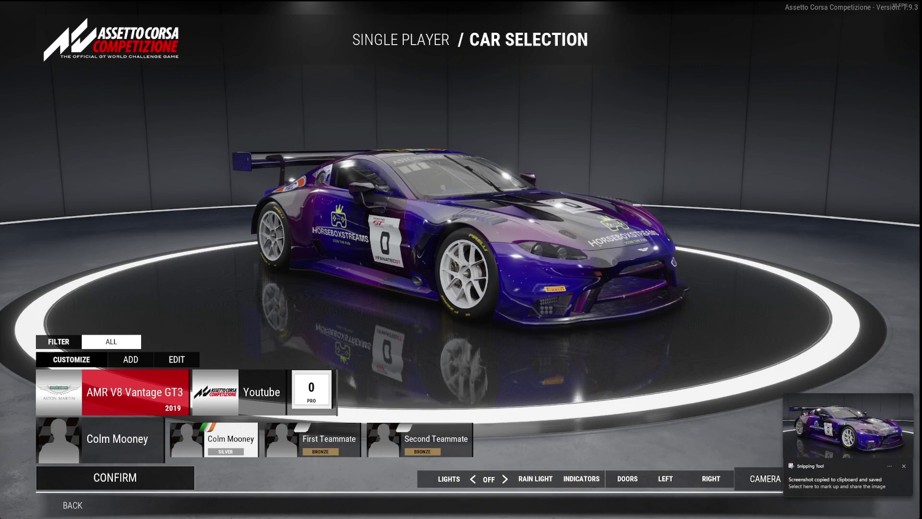
key("alt+Tab")
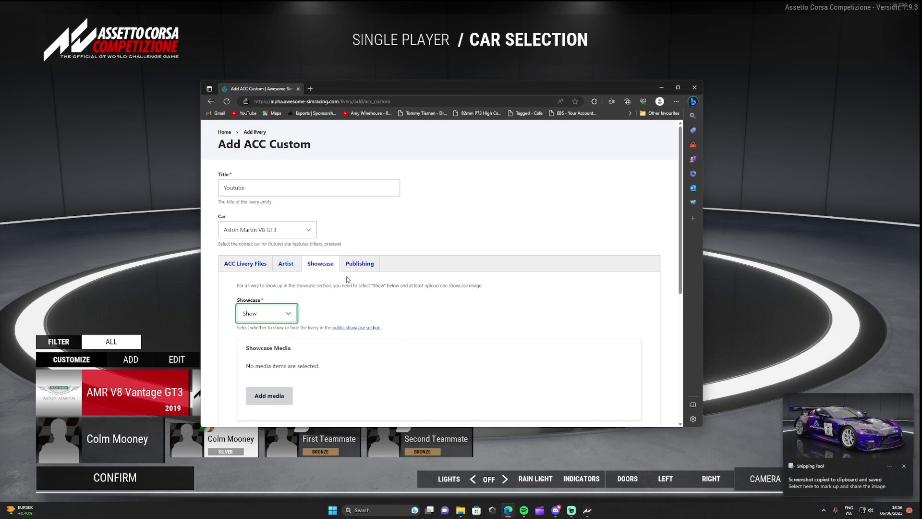
left_click(269, 395)
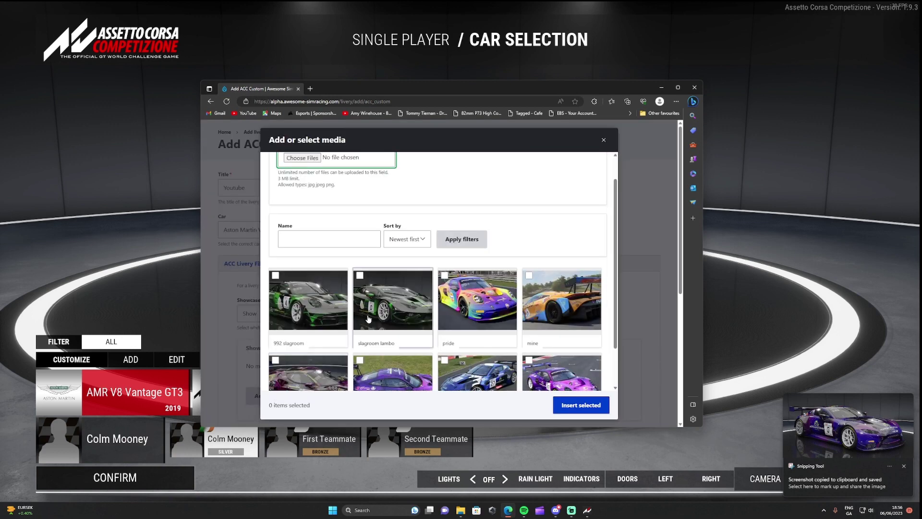
left_click(304, 158)
left_click(230, 231)
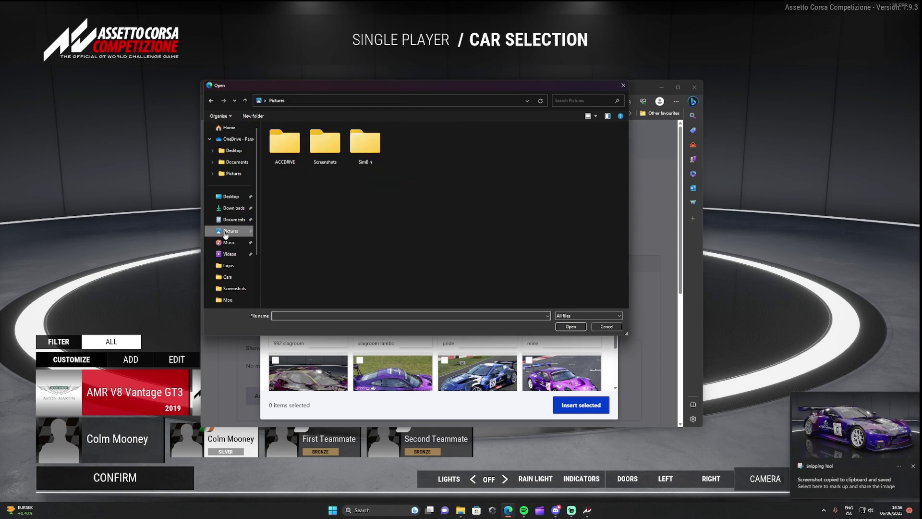
double_click(320, 146)
left_click(523, 155)
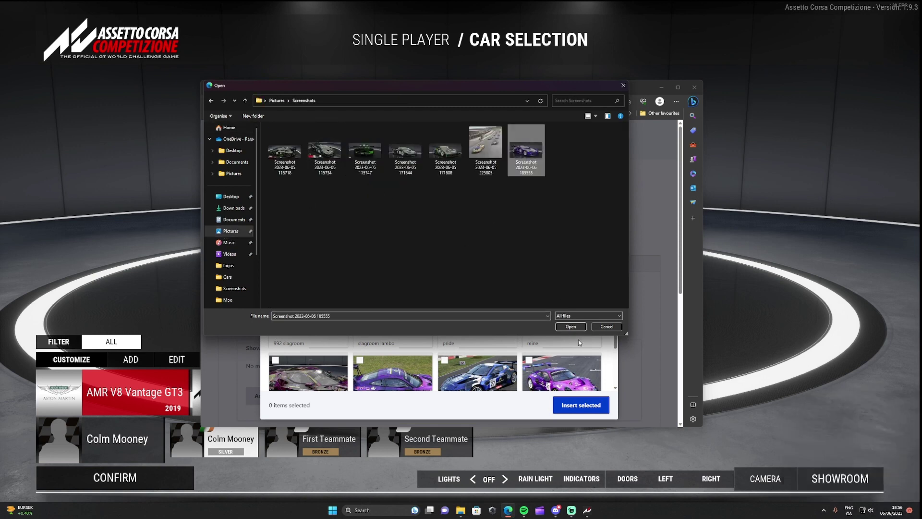
left_click(570, 327)
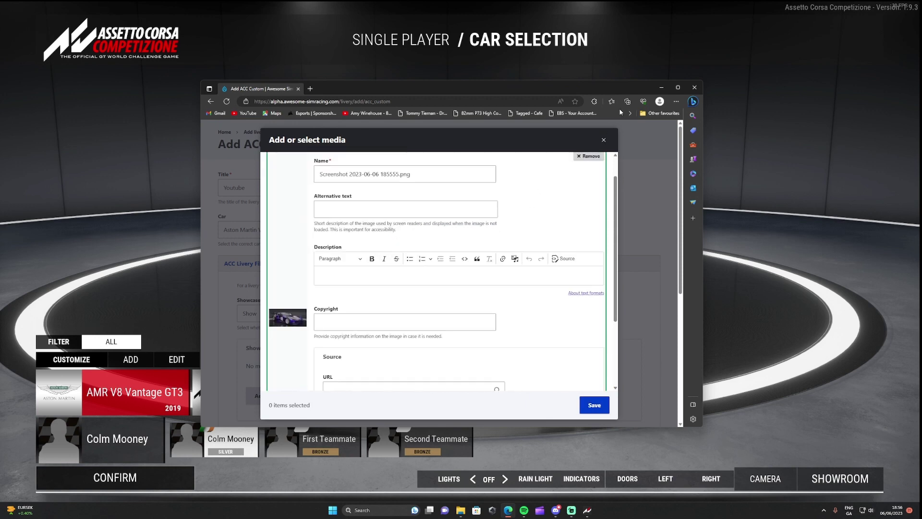
- Name the uploaded showcase image Moo, save it and insert it into the livery's showcase media
left_click(344, 178)
key("ctrl+a")
key("BackSpace")
type("M")
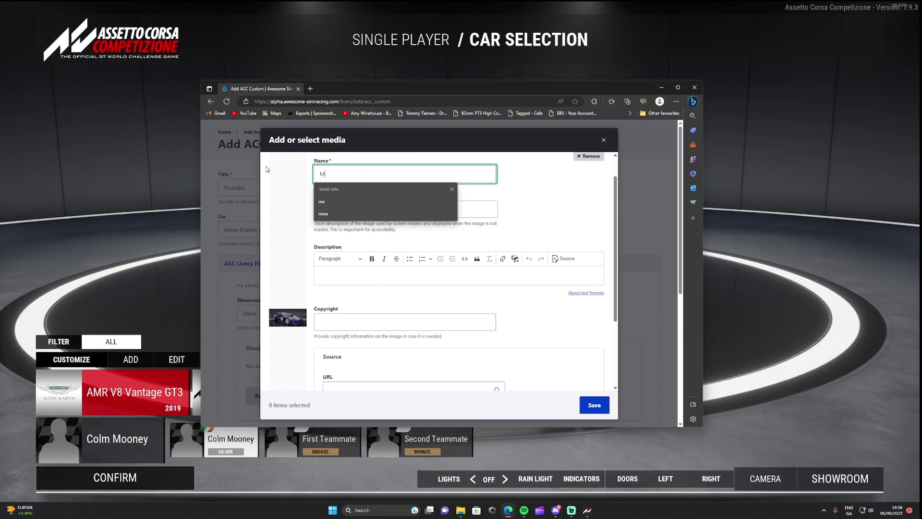
type("oo")
scroll(432, 288, "down", 3)
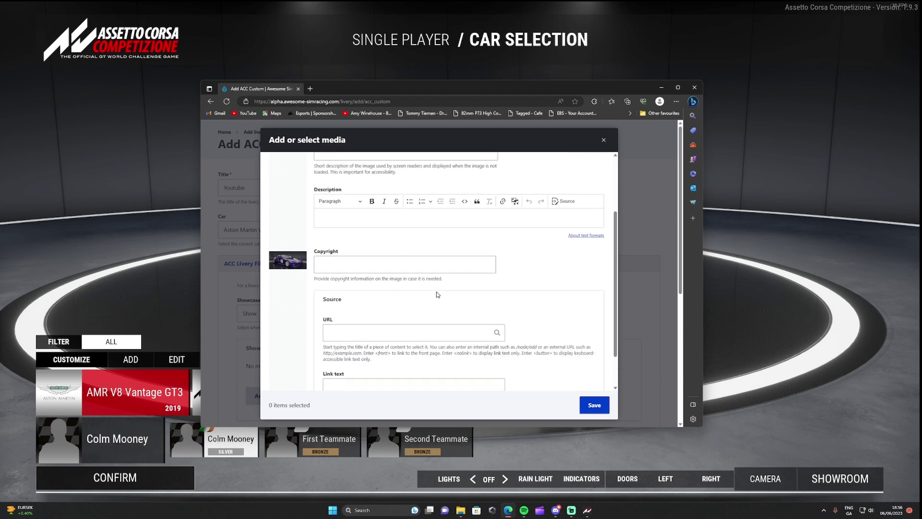
left_click(594, 405)
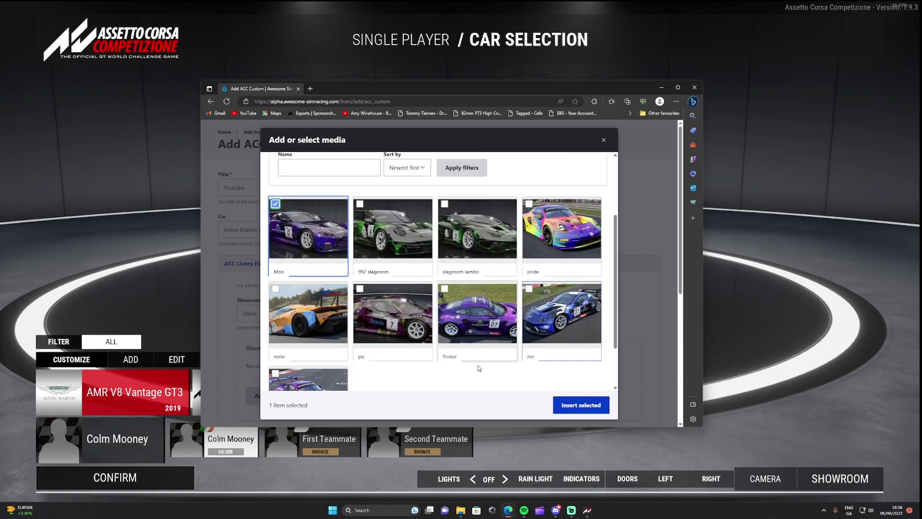
left_click(582, 406)
- Save the new Youtube livery and maximize the browser window
scroll(331, 257, "down", 2)
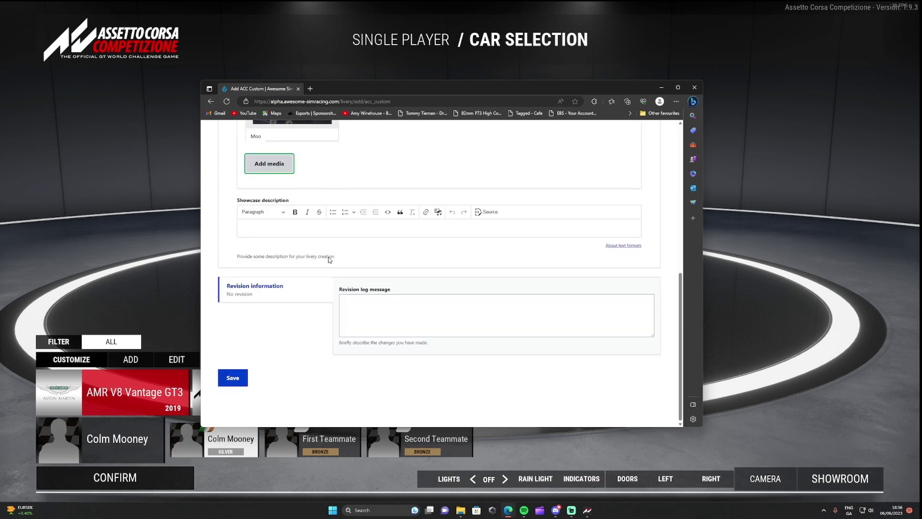
left_click(232, 378)
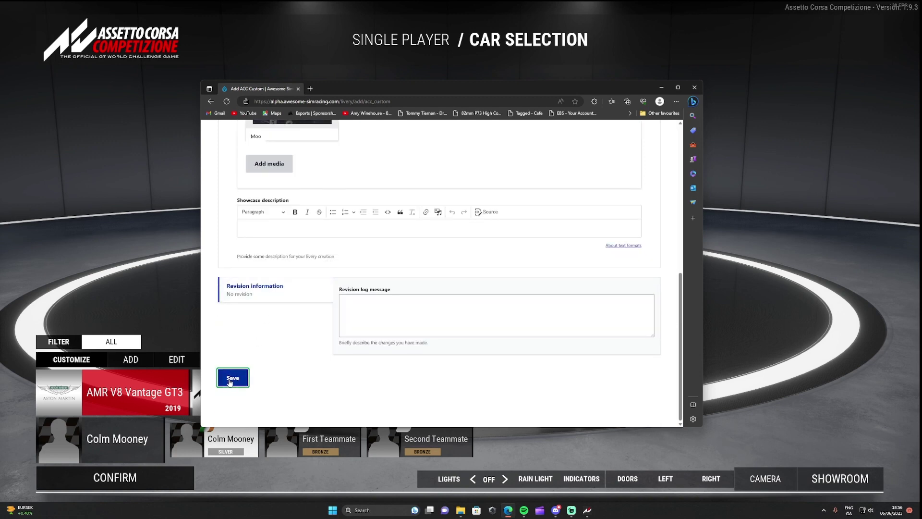
left_click(680, 89)
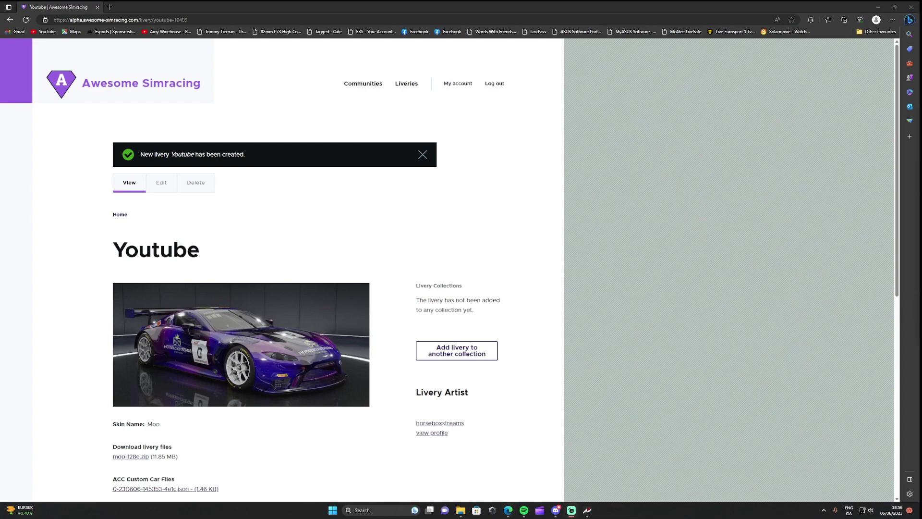
- Add the Youtube livery to the 2023 TVT S2 community collection and save the collection item
scroll(458, 338, "down", 4)
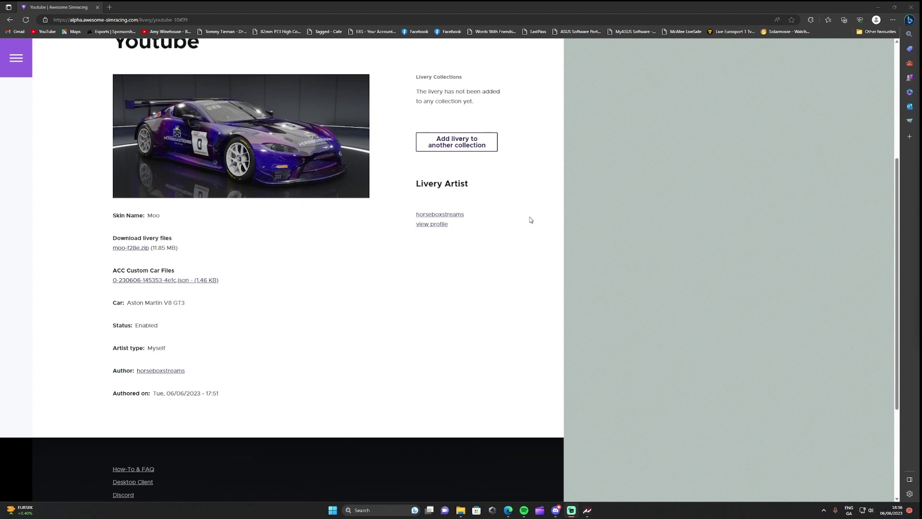
left_click(465, 143)
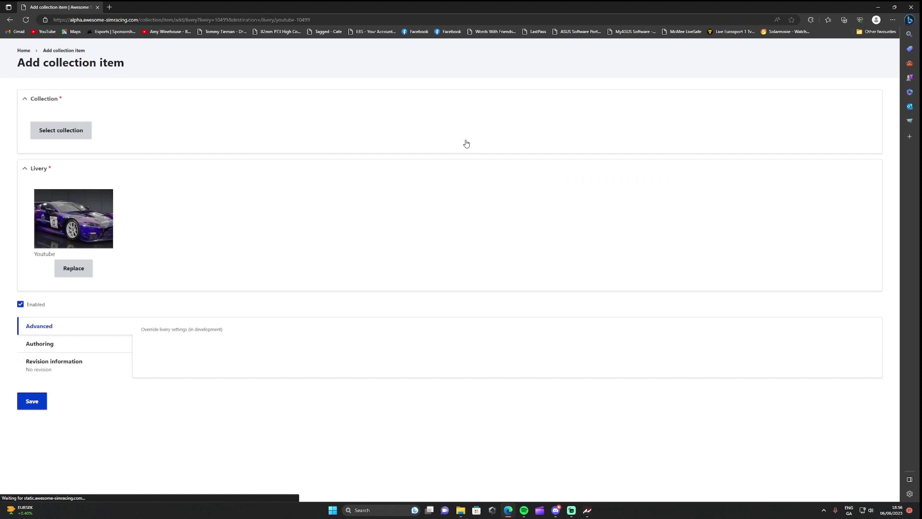
left_click(60, 132)
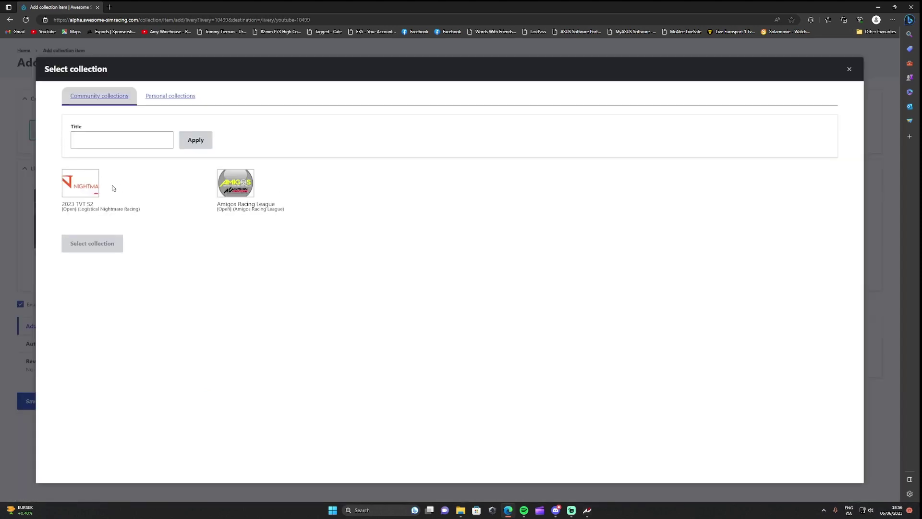
left_click(78, 187)
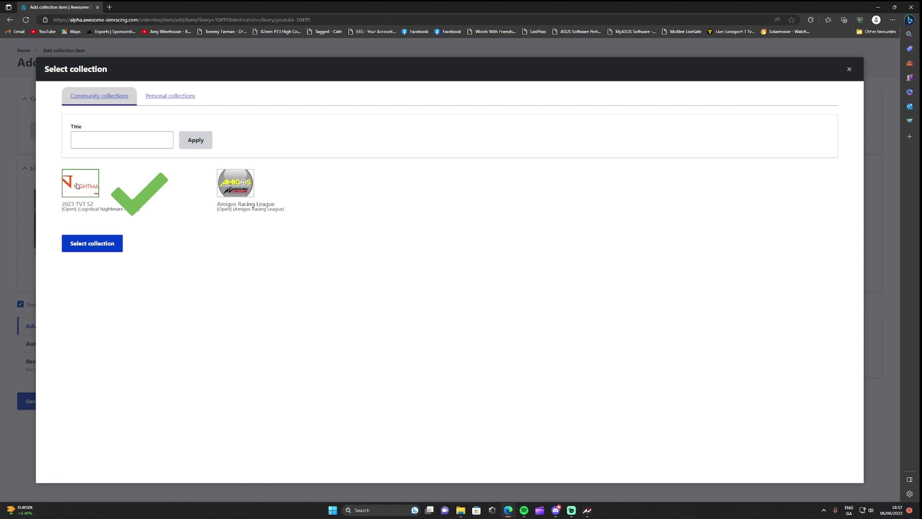
left_click(91, 248)
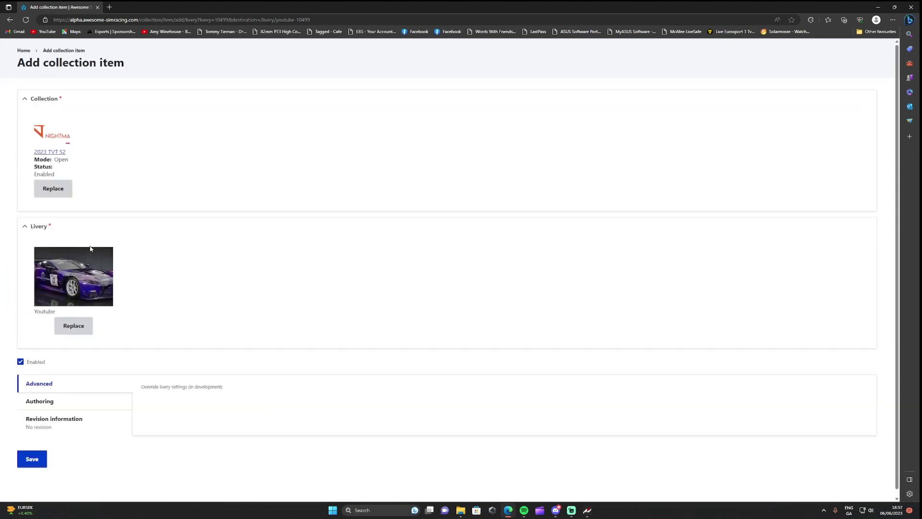
left_click(32, 459)
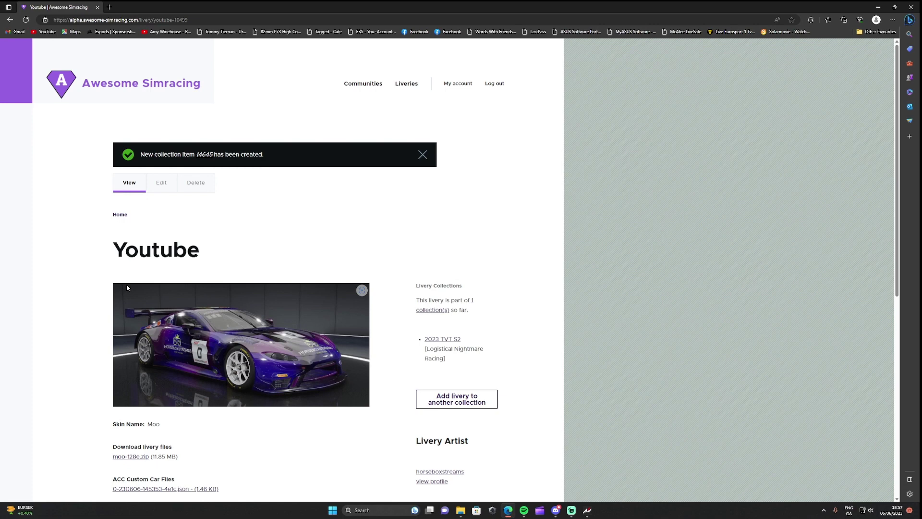
- Add the livery to the Amigos Racing League community collection as well and save the item
left_click(435, 396)
left_click(84, 130)
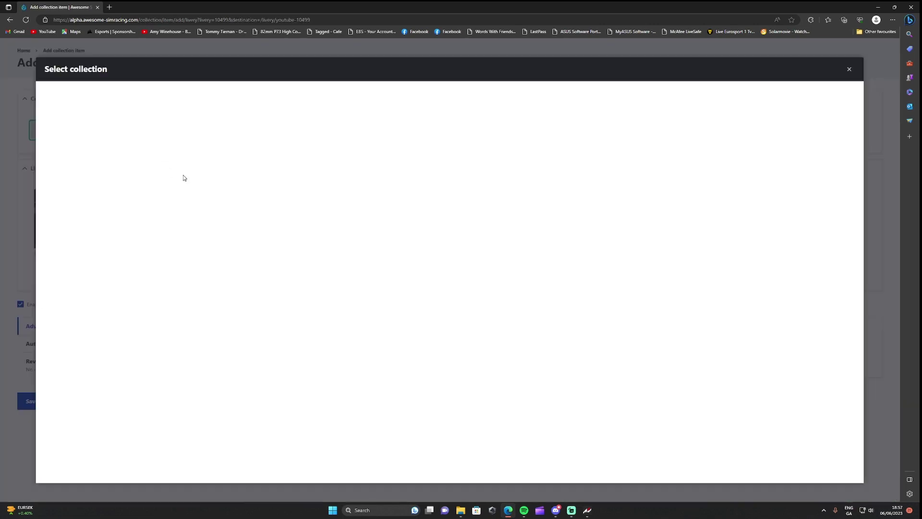
left_click(242, 186)
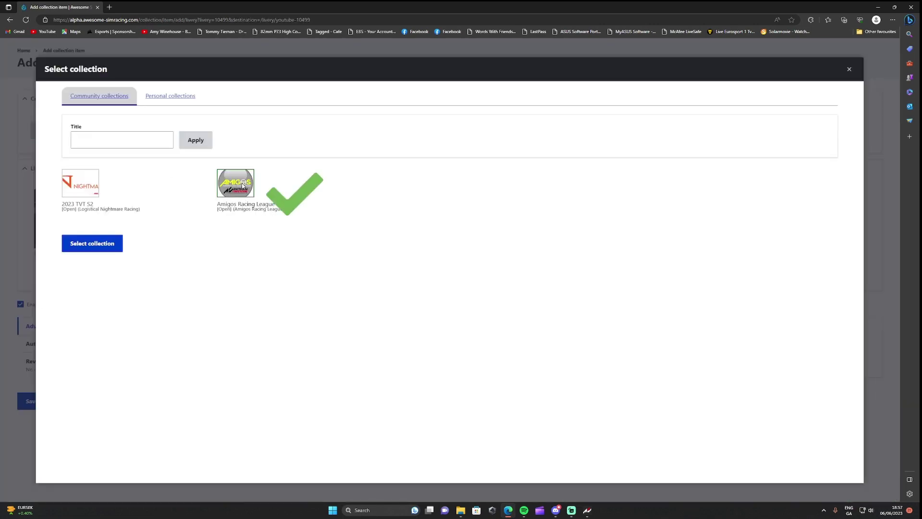
left_click(93, 247)
left_click(30, 452)
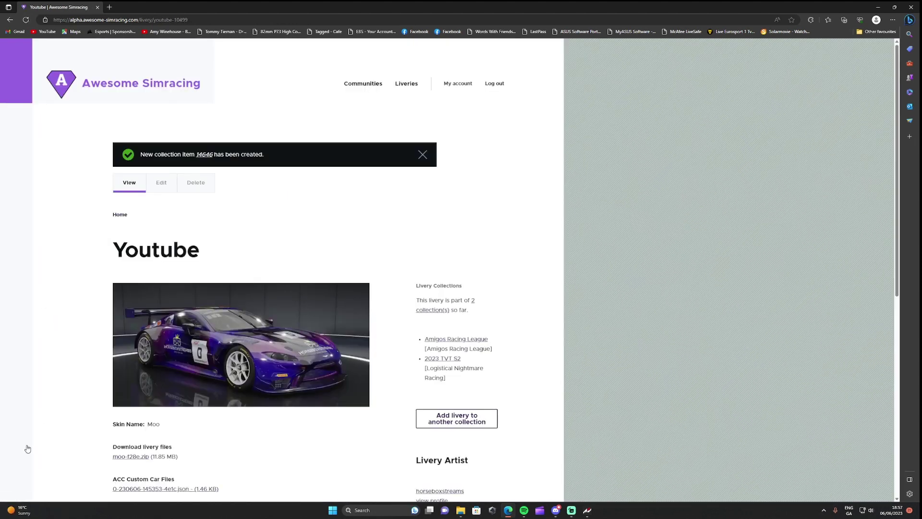
- Review the Youtube livery's collections and details, and view the site's Liveries overview
scroll(323, 216, "down", 4)
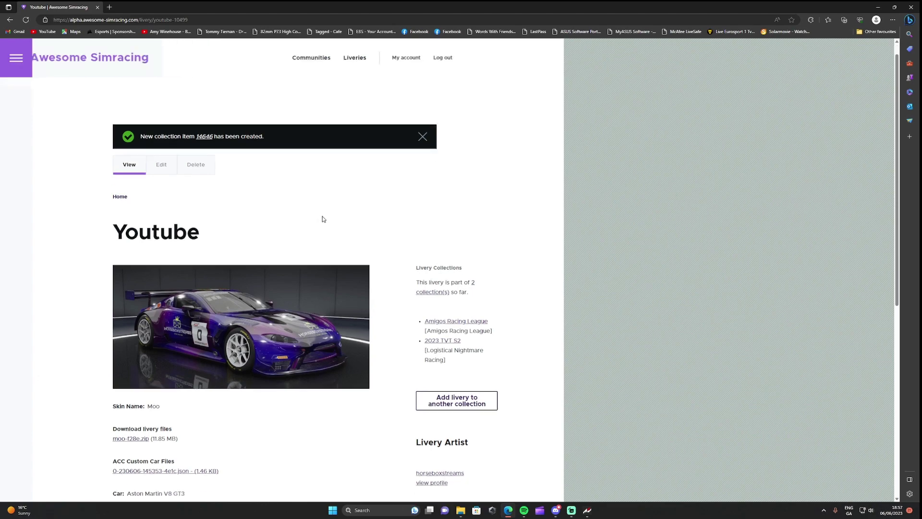
scroll(324, 215, "up", 3)
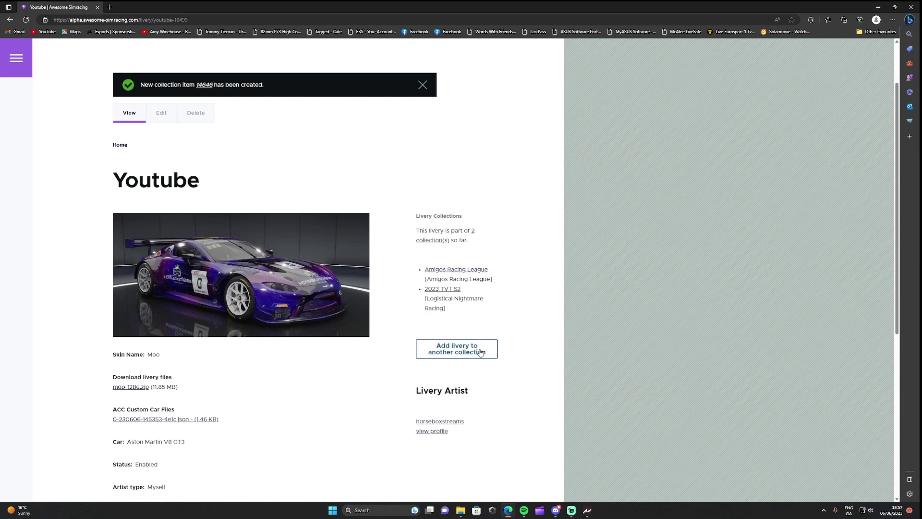
scroll(350, 192, "up", 1)
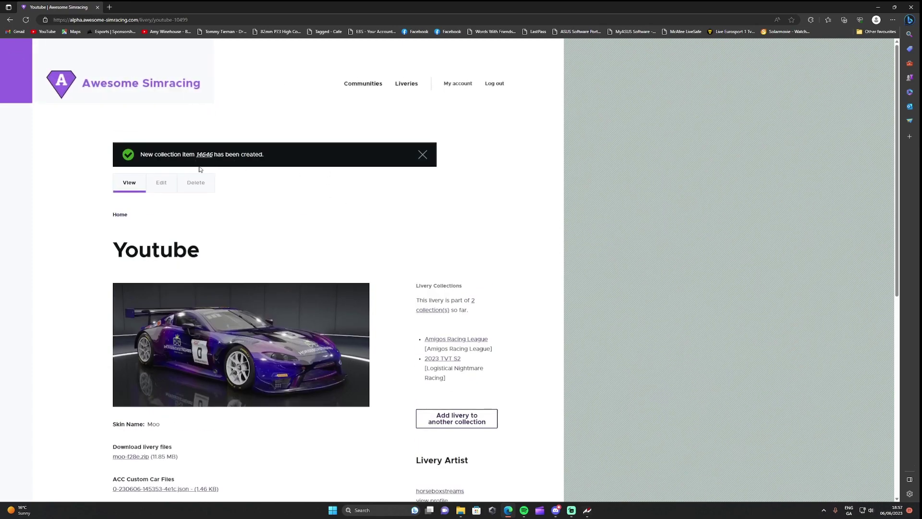
scroll(318, 395, "down", 2)
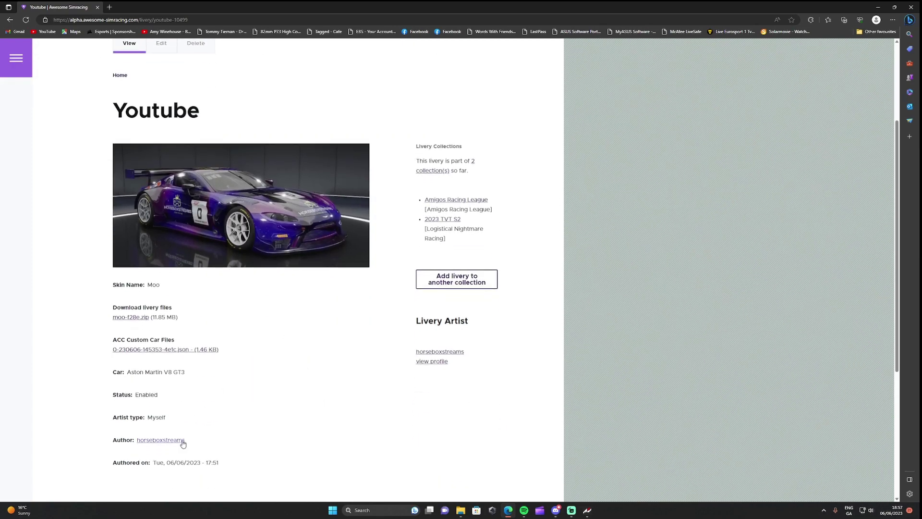
scroll(360, 181, "up", 3)
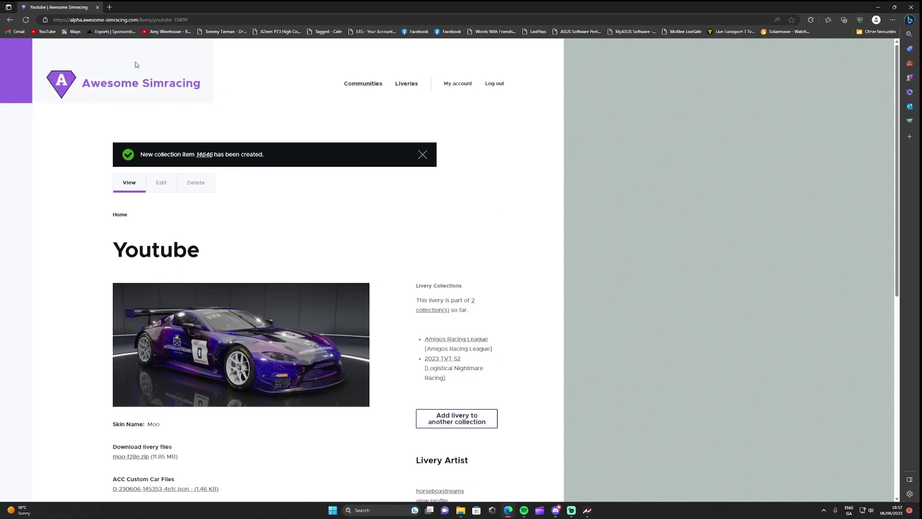
left_click(401, 86)
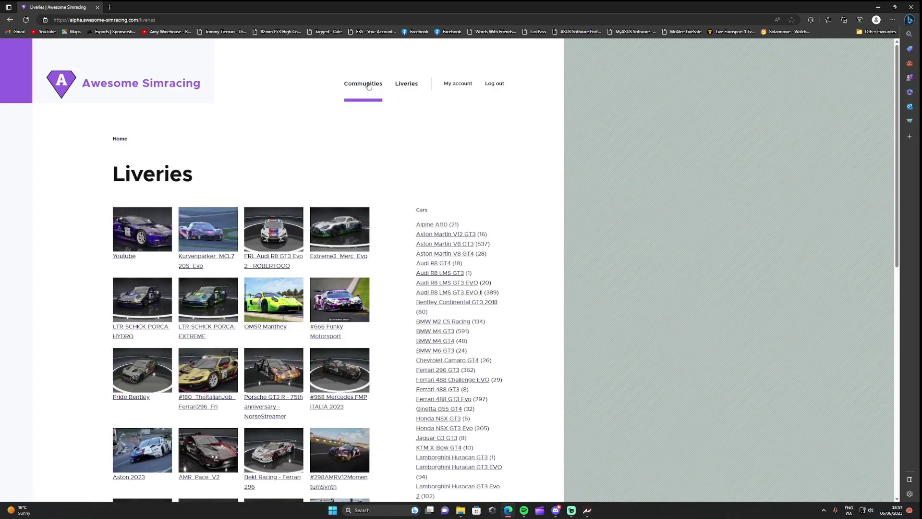
- Find Amigos Racing League on the second page of the communities list and open its community page
left_click(369, 86)
scroll(189, 307, "down", 5)
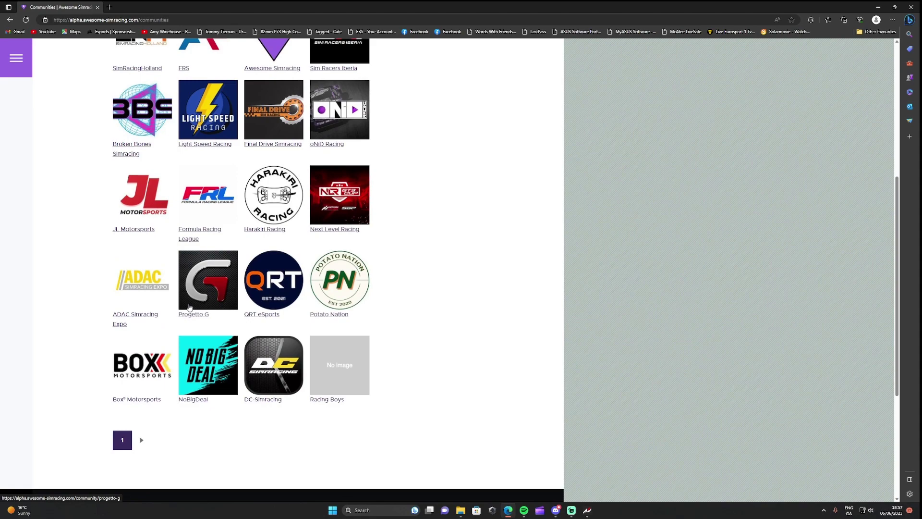
scroll(188, 310, "down", 3)
scroll(185, 346, "up", 3)
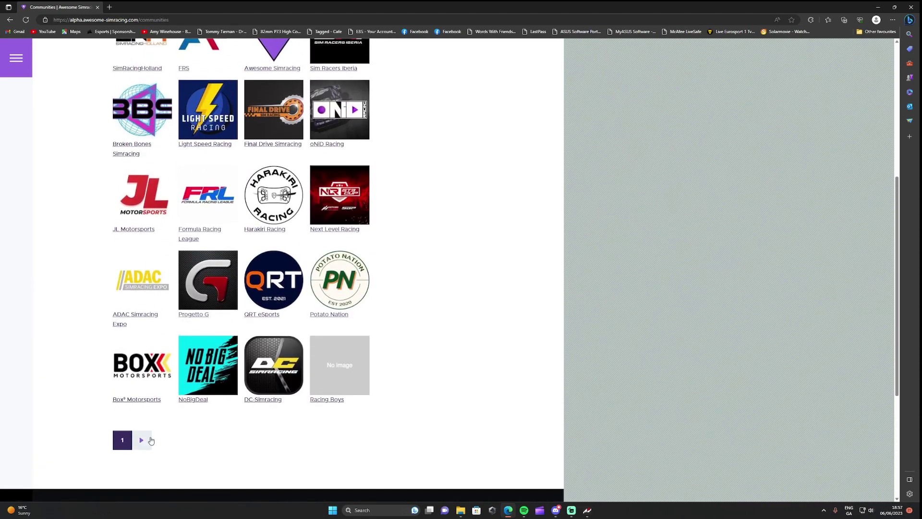
left_click(141, 440)
scroll(196, 402, "down", 5)
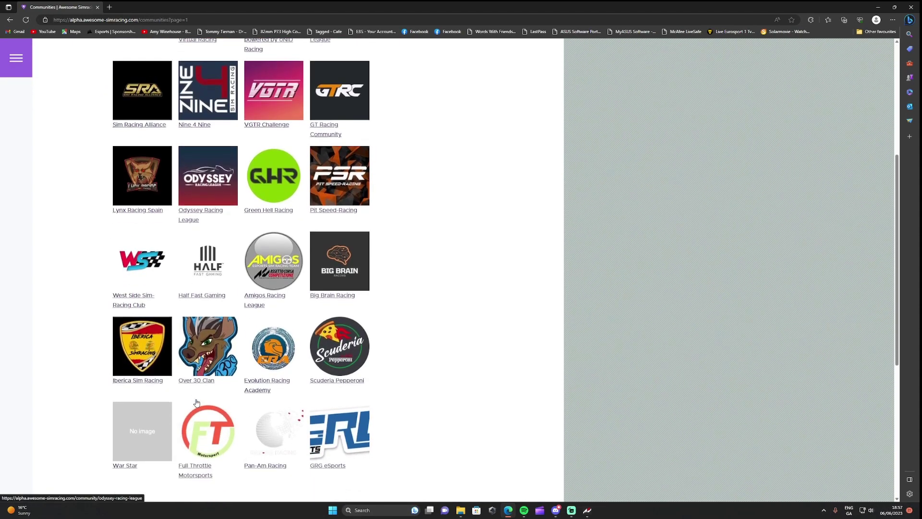
scroll(196, 402, "down", 2)
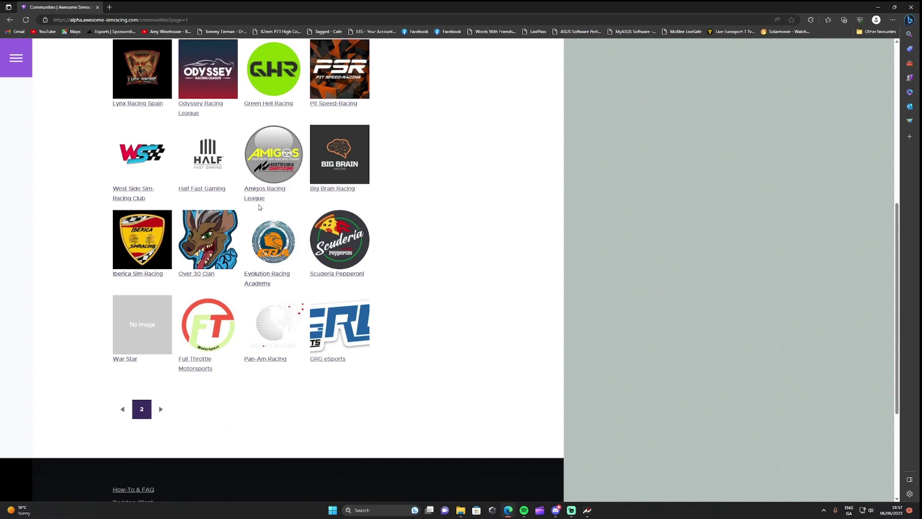
left_click(255, 192)
- Open the Amigos Racing League collection from the community's active collections
left_click_drag(156, 275, 168, 275)
left_click(168, 276)
scroll(218, 257, "down", 5)
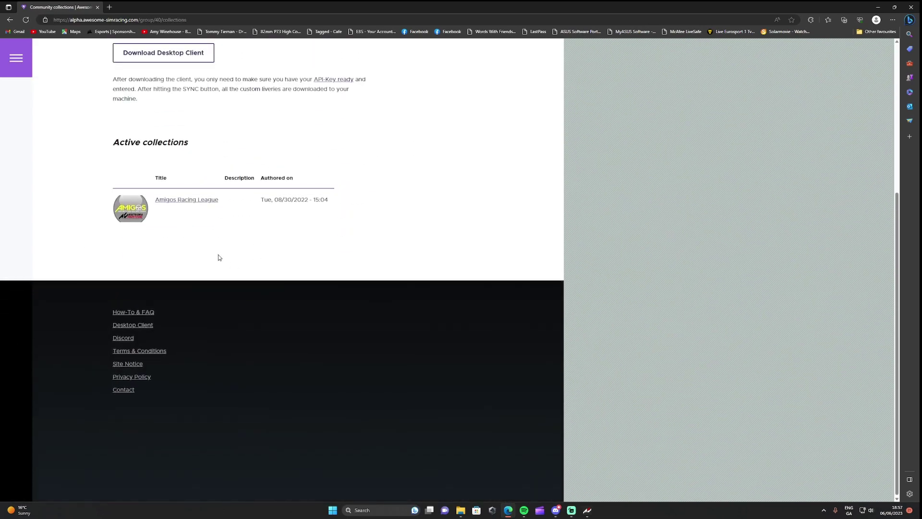
left_click(194, 201)
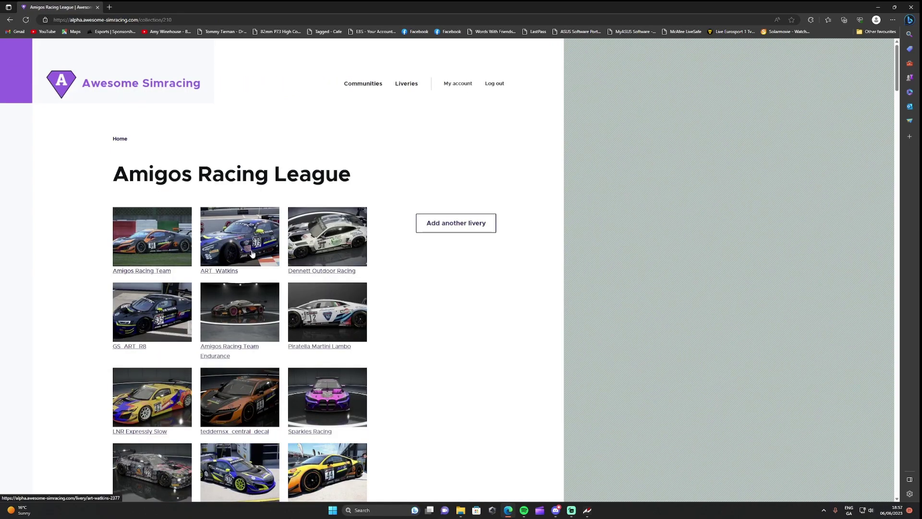
- Open the teddernsx_central_decal livery from the collection and download its custom car JSON file and livery zip
scroll(252, 254, "down", 3)
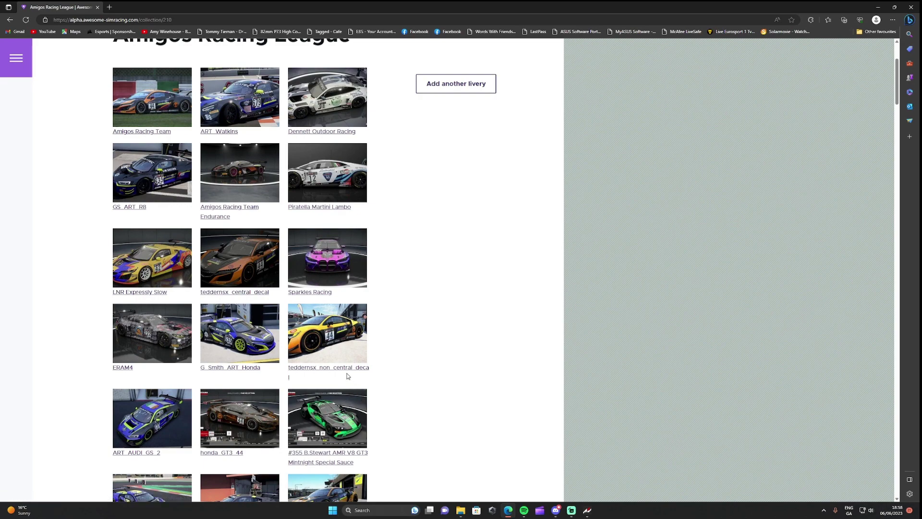
left_click(255, 295)
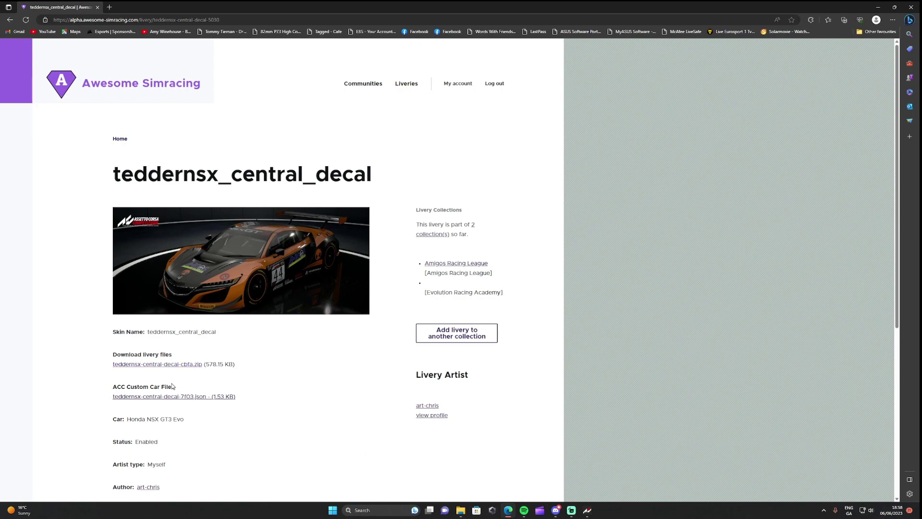
left_click(152, 397)
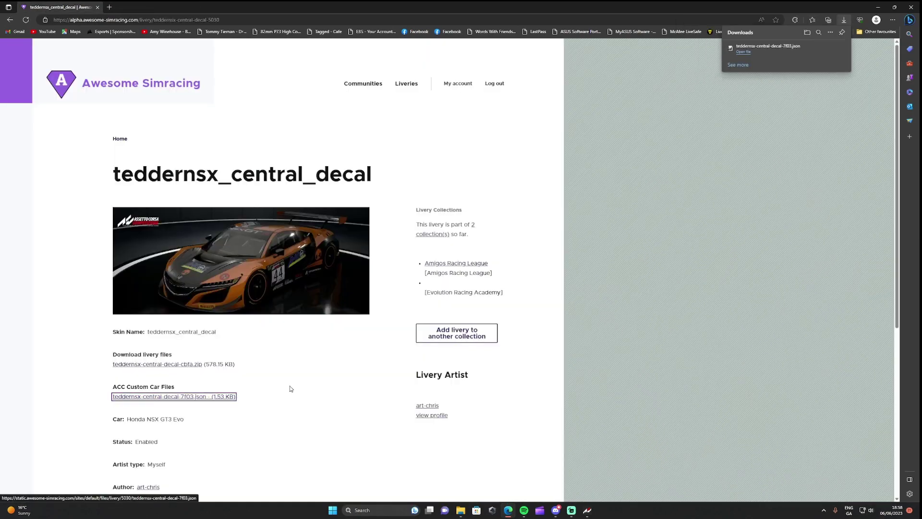
left_click(149, 364)
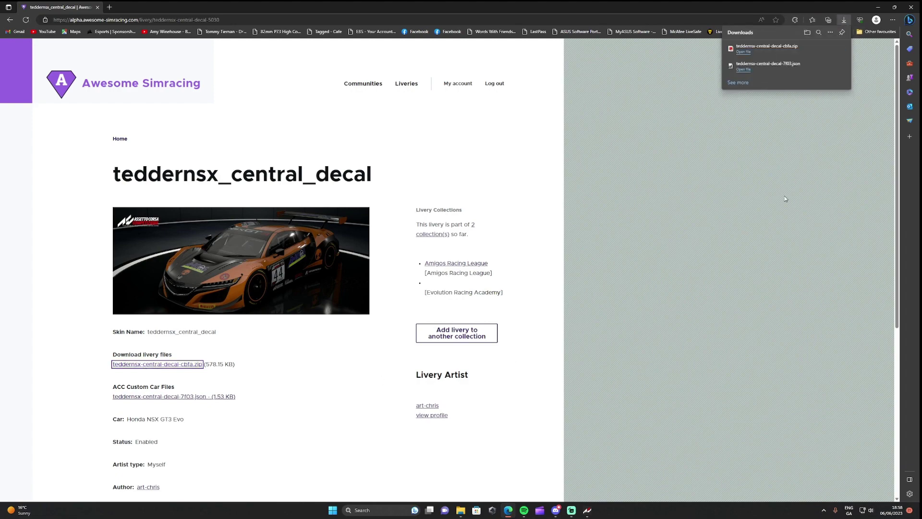
- Open the downloaded teddernsx-central-decal-cbfa zip in BreeZip and extract it into its own folder in Downloads
left_click(821, 50)
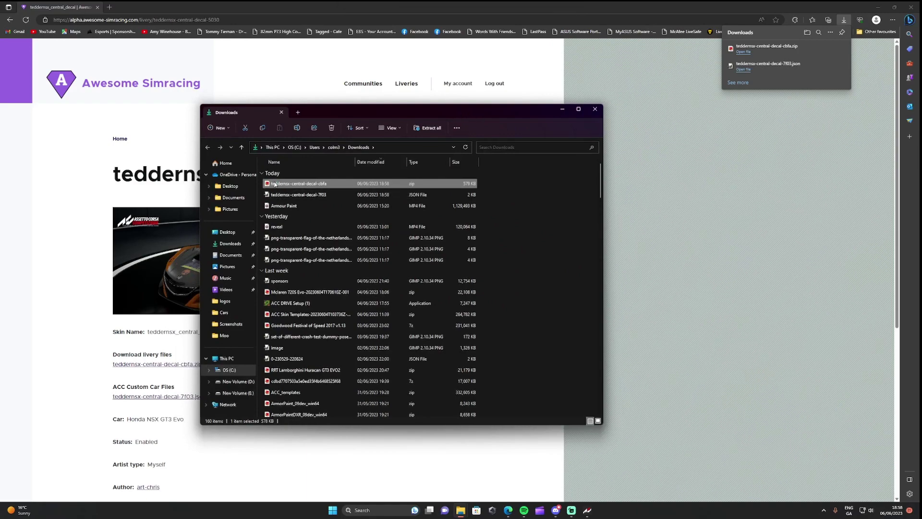
key("Return")
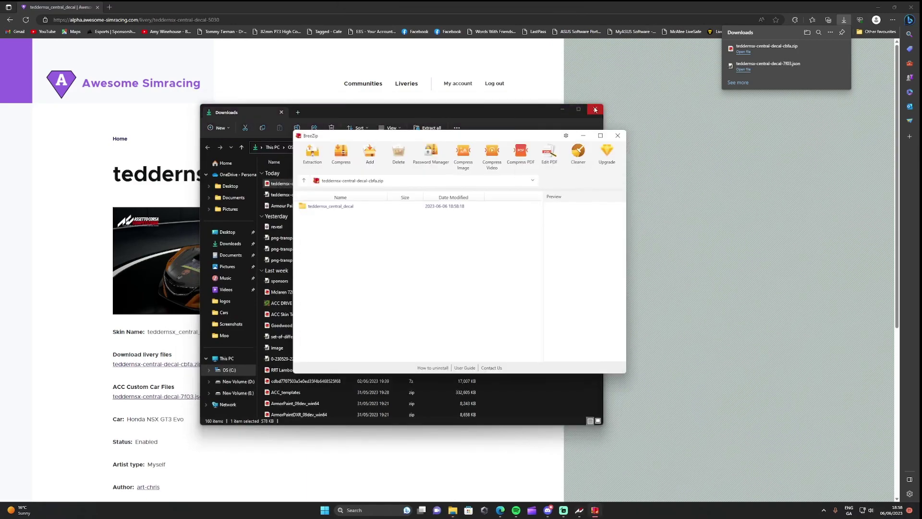
left_click(595, 109)
left_click(595, 109)
left_click(581, 170)
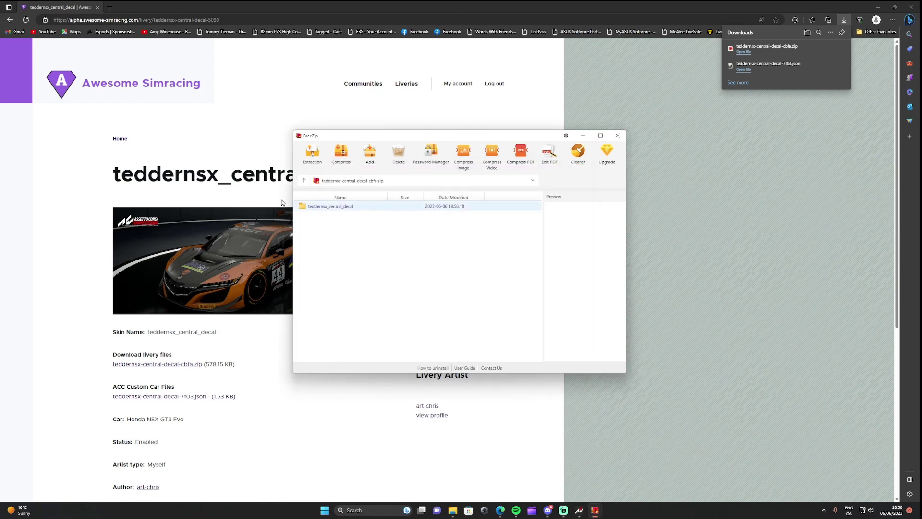
left_click(312, 159)
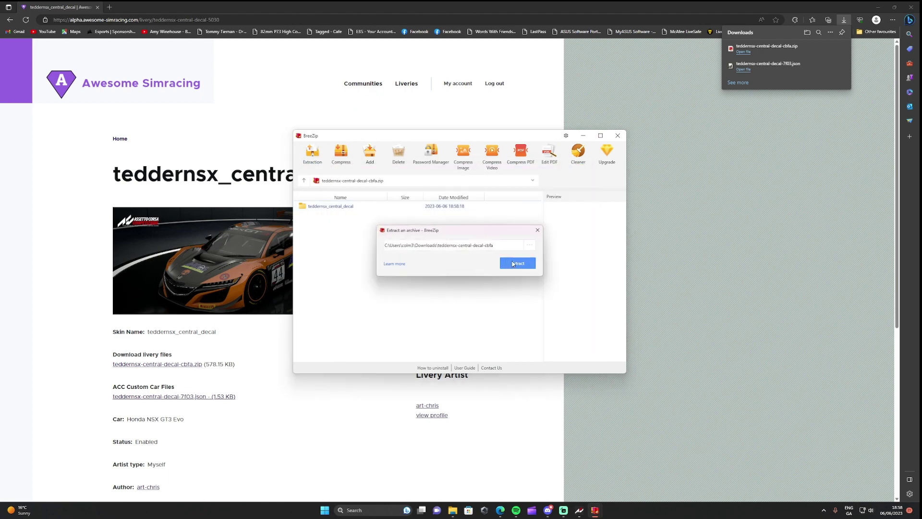
left_click(512, 264)
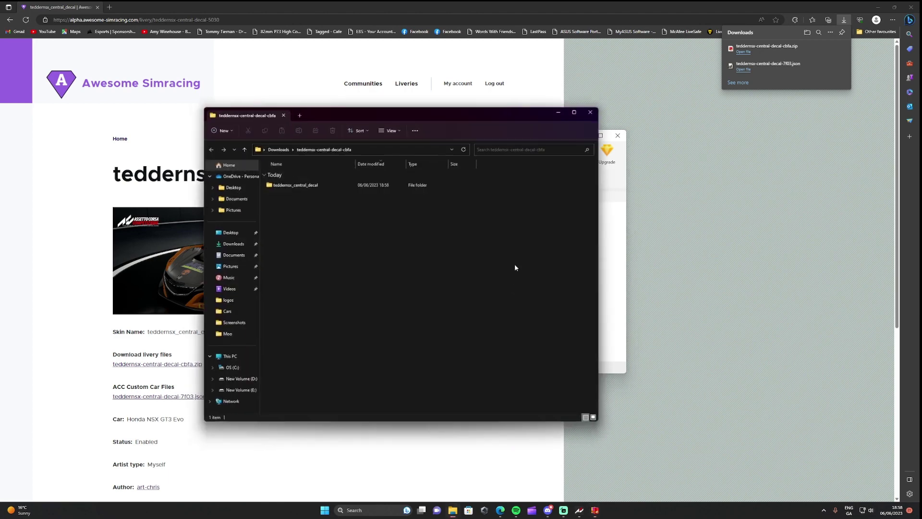
- Move the extracted teddernsx_central_decal folder onto the desktop and close the extraction windows
left_click(279, 185)
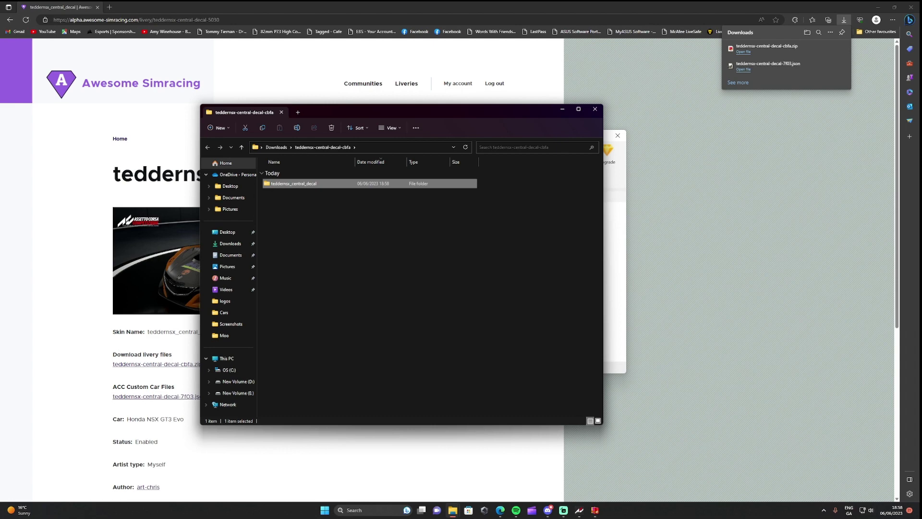
key("Delete")
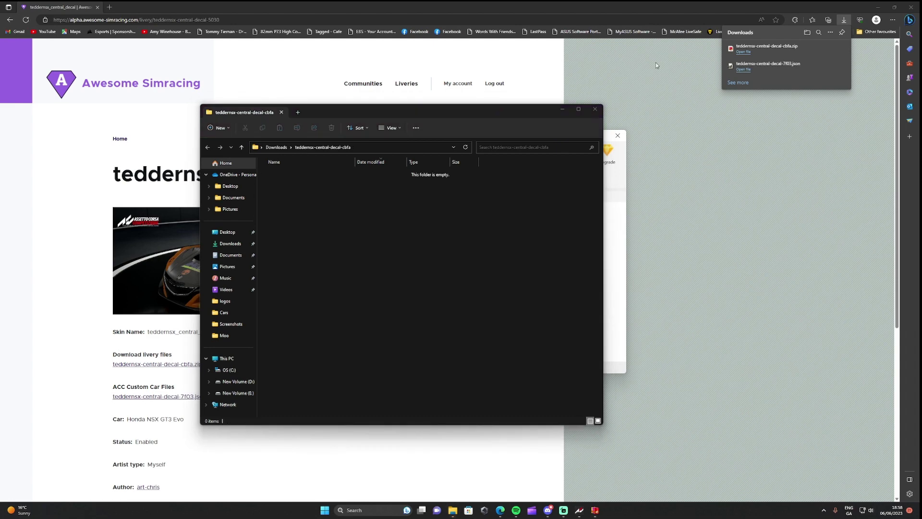
left_click(595, 108)
left_click(537, 230)
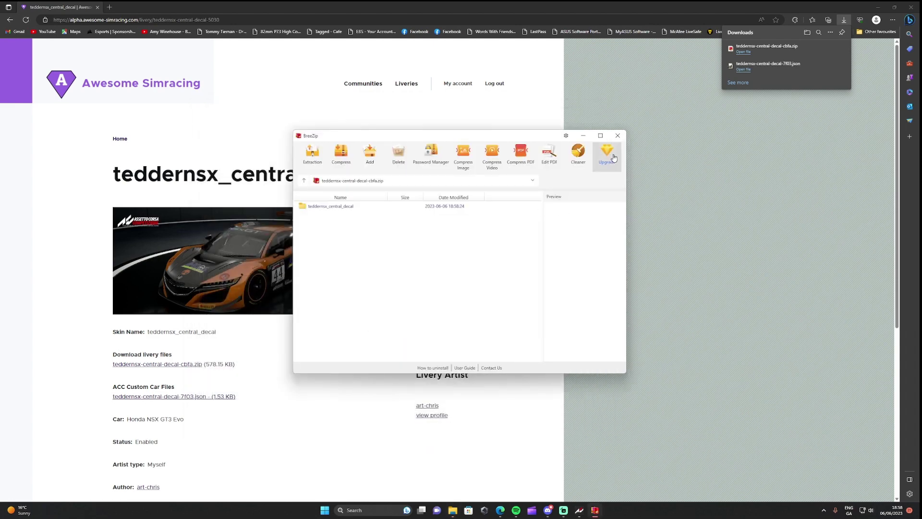
left_click(618, 135)
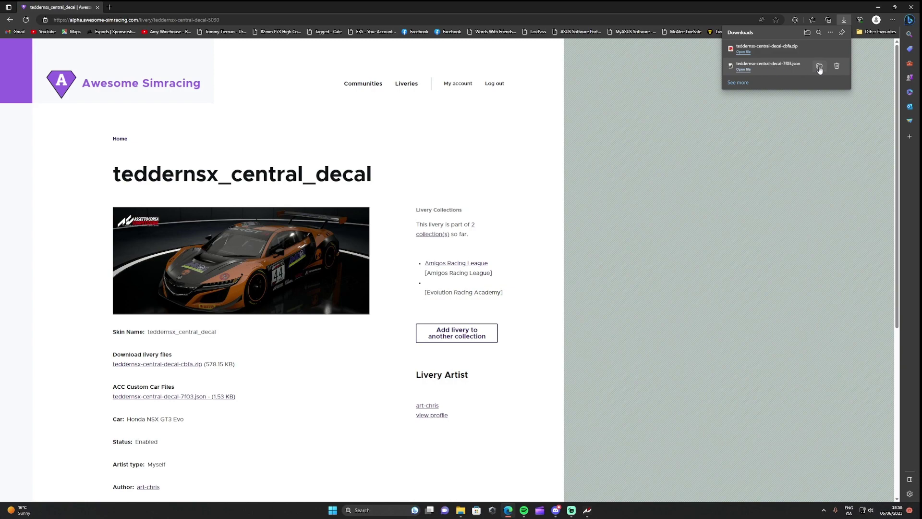
- Move teddernsx-central-decal-7f03.json from Downloads onto the desktop and close the browser
left_click(819, 66)
left_click_drag(312, 195, 636, 209)
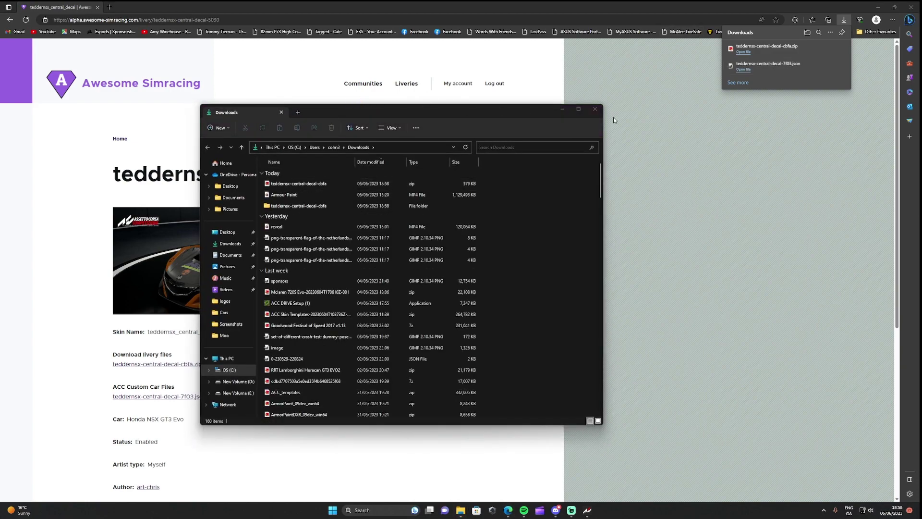
left_click(594, 109)
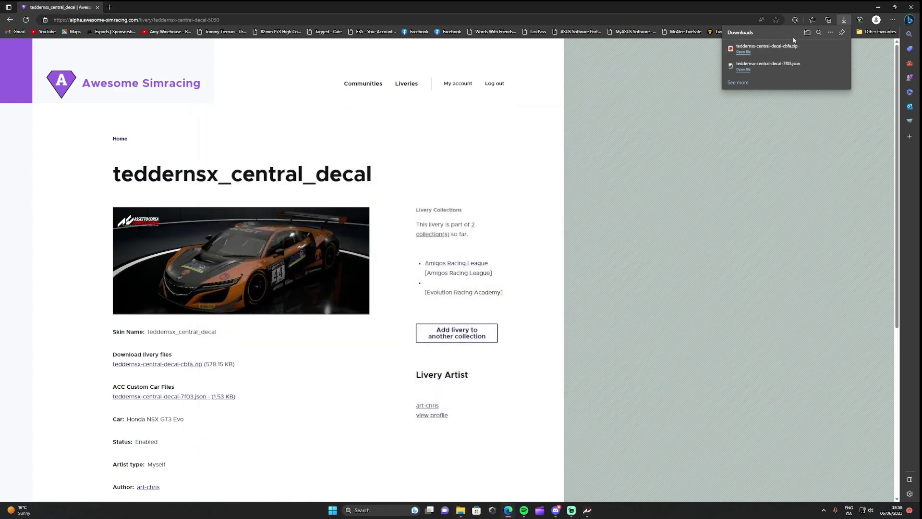
left_click(913, 13)
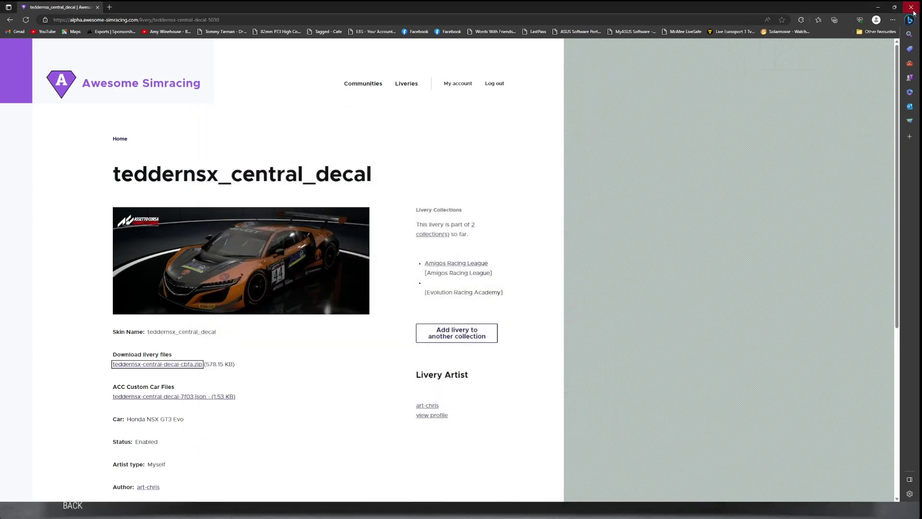
left_click(913, 13)
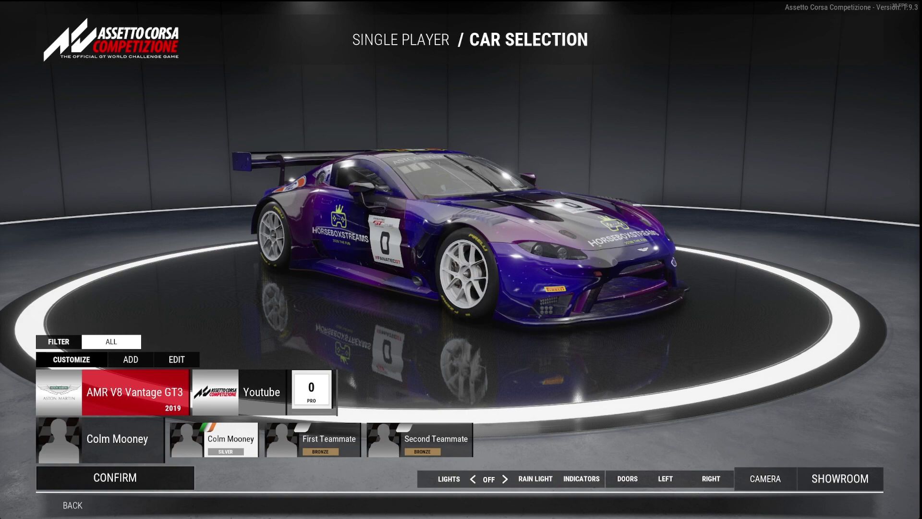
- Switch to the Assetto Corsa Competizione Customs Cars folder and move teddernsx-central-decal-7f03.json from the desktop into it
key("alt+Tab")
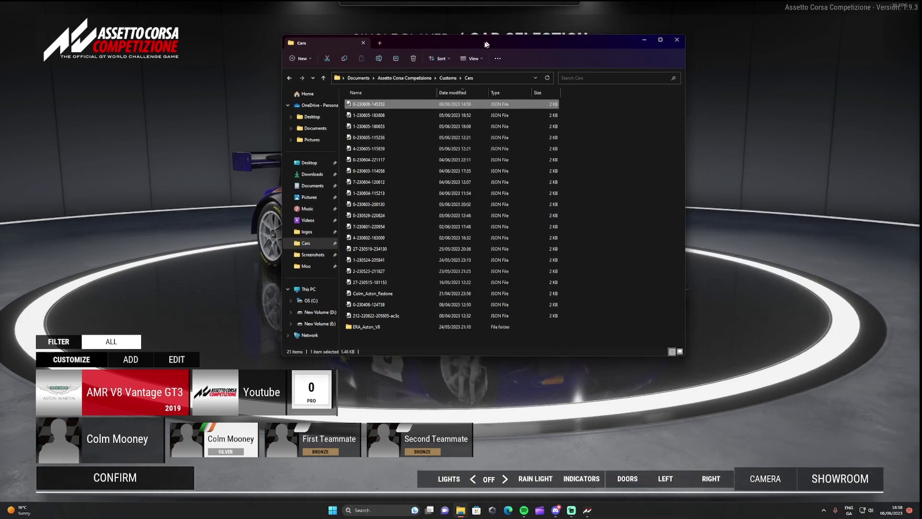
left_click_drag(492, 43, 456, 81)
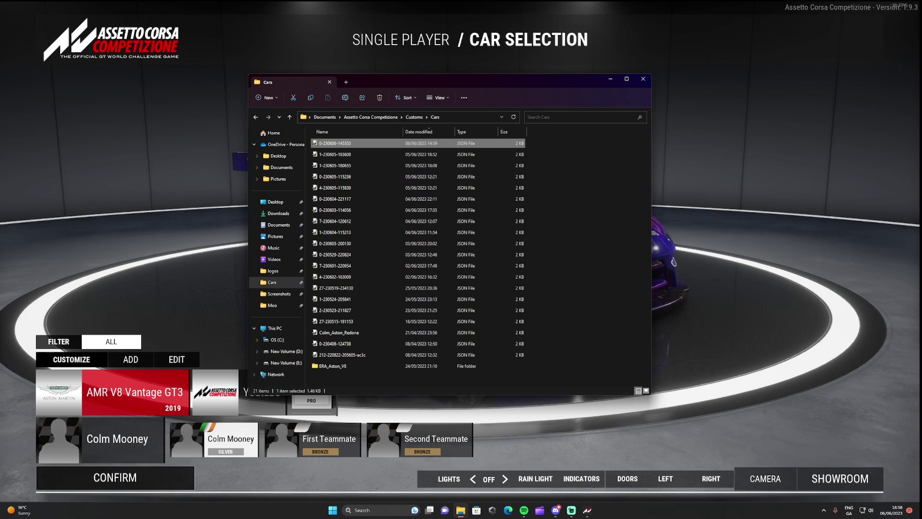
left_click_drag(433, 233, 613, 202)
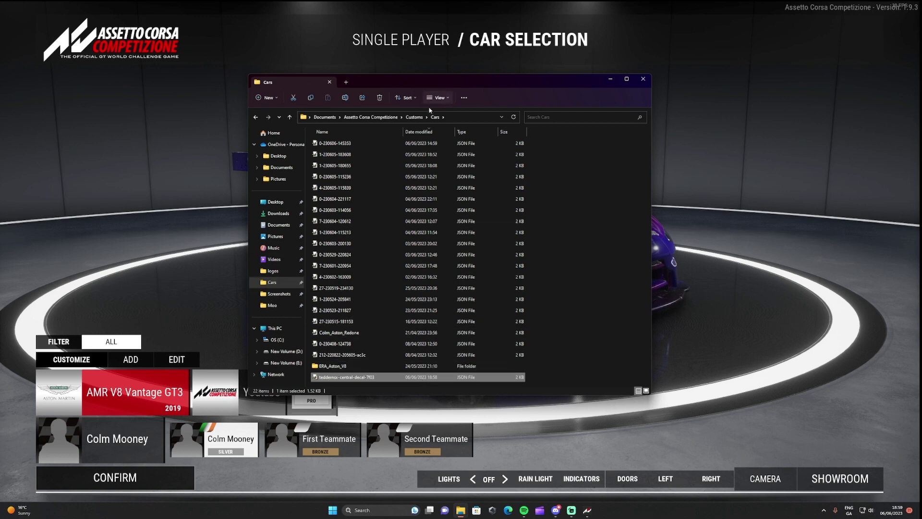
- Move the teddernsx_central_decal folder from the desktop into the Customs Liveries folder, skipping files with the same names
left_click(409, 118)
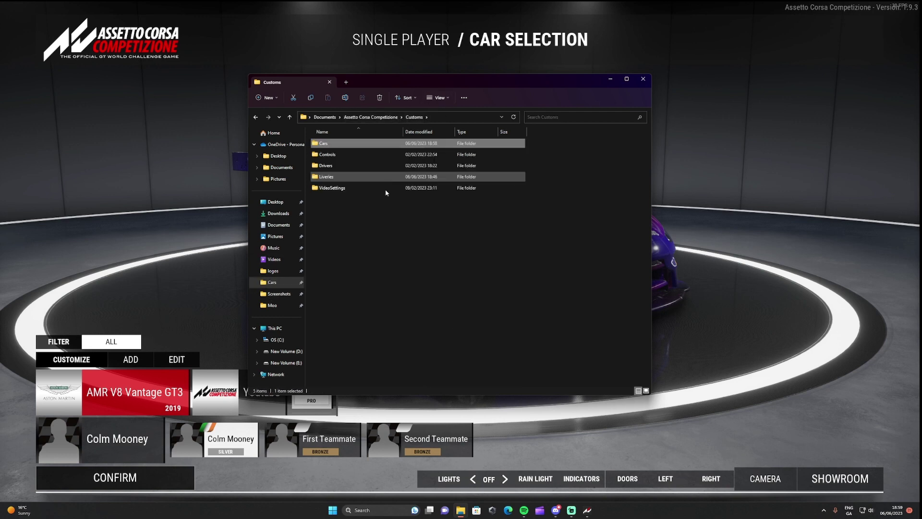
double_click(354, 176)
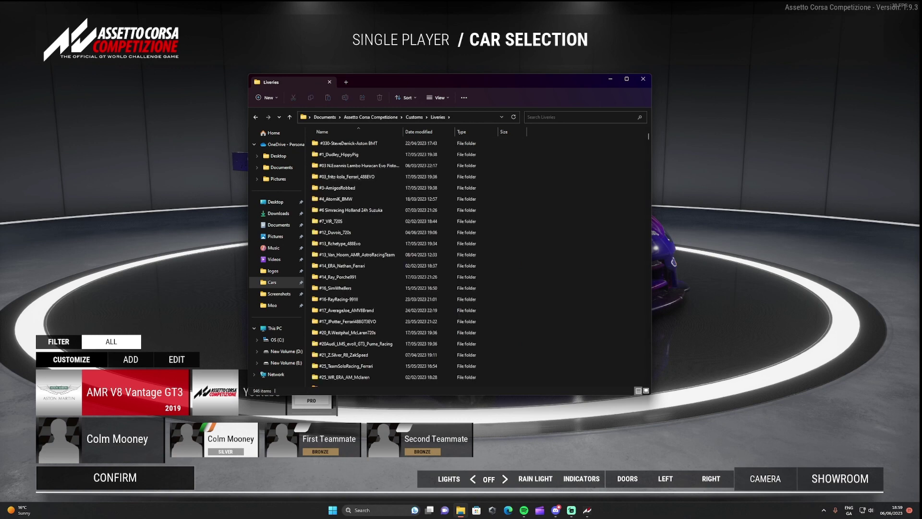
left_click_drag(578, 255, 601, 254)
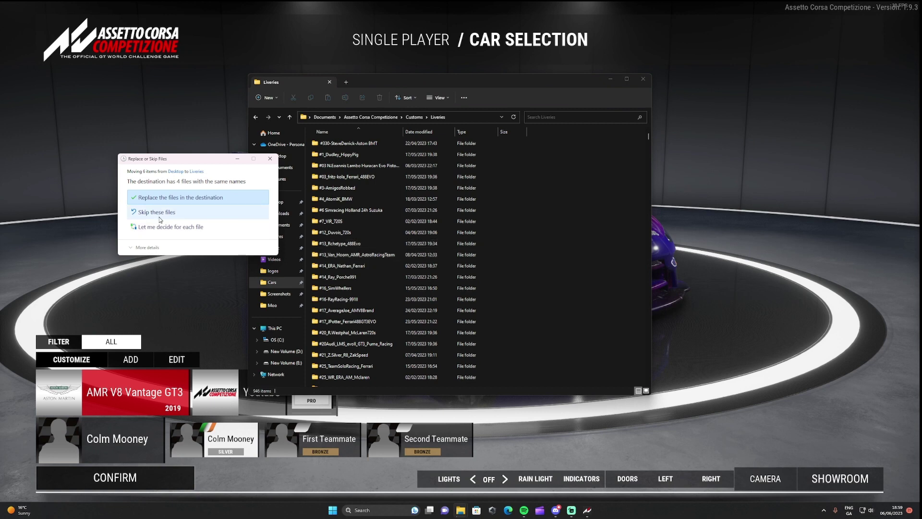
left_click(151, 213)
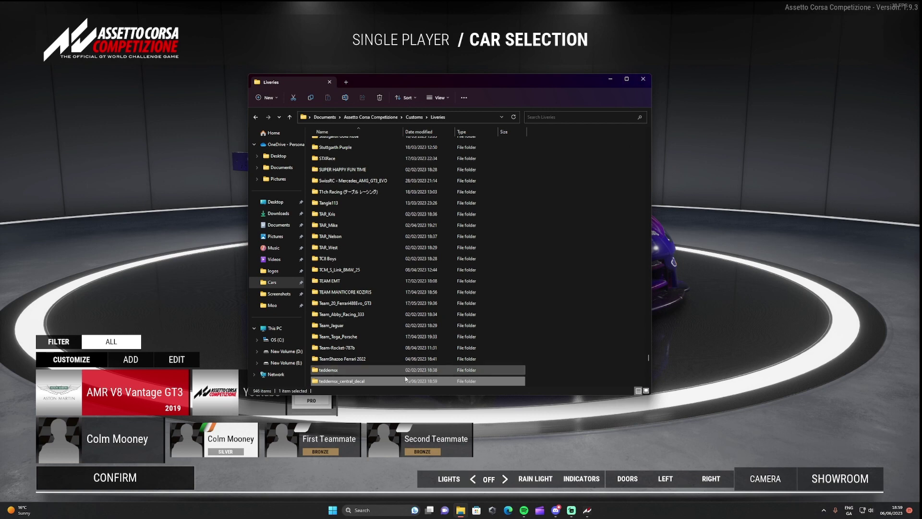
scroll(373, 362, "down", 1)
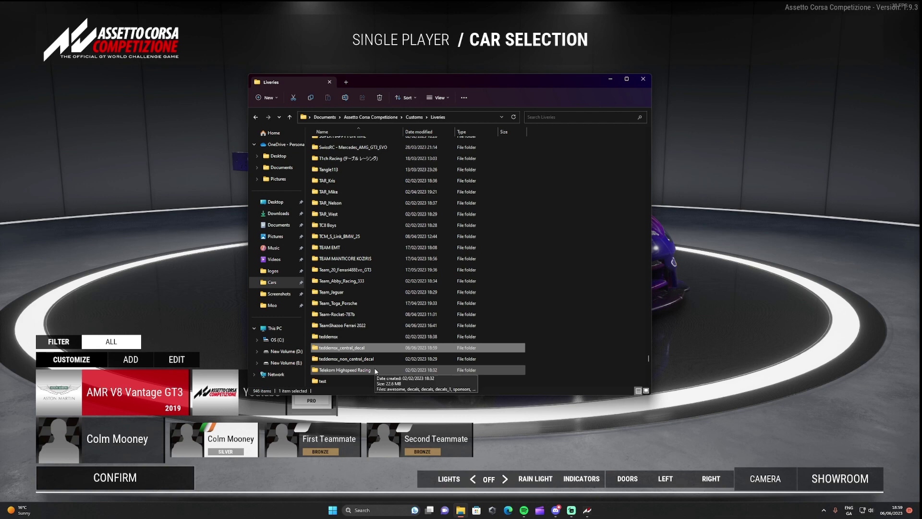
left_click(608, 79)
- Select the Honda NSX GT3 Evo in the game and look for the downloaded livery among its teams, trying Team UpGarage
left_click(134, 391)
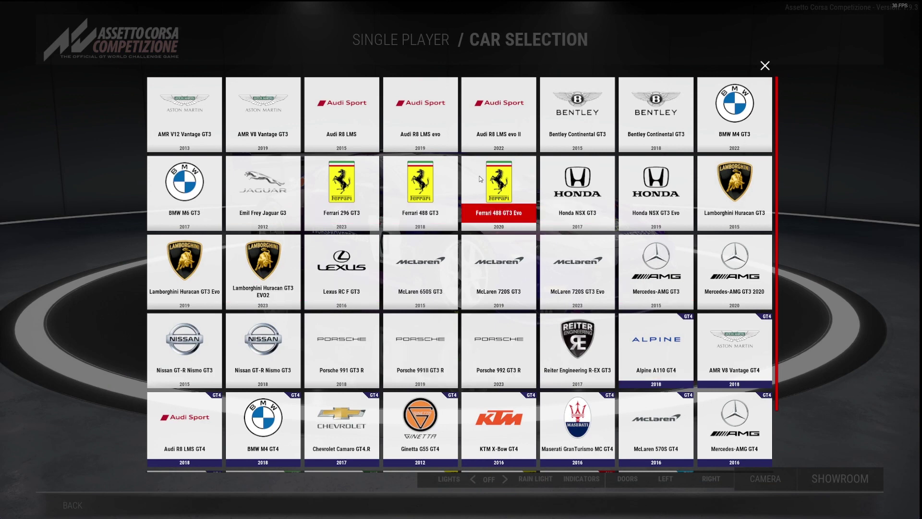
left_click(636, 190)
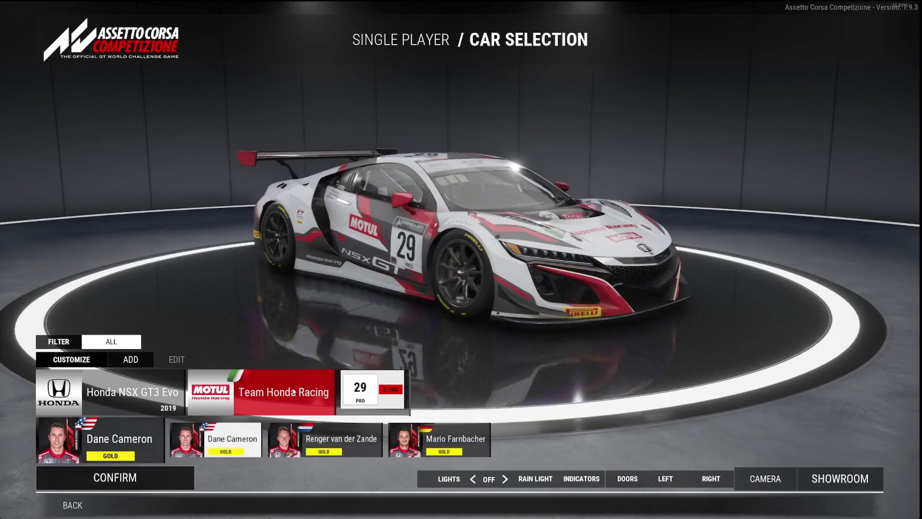
left_click(293, 391)
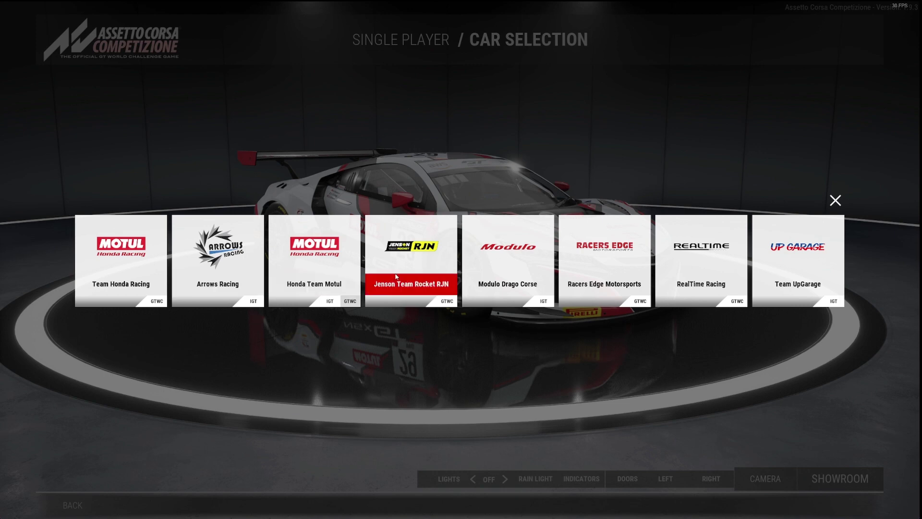
left_click(801, 268)
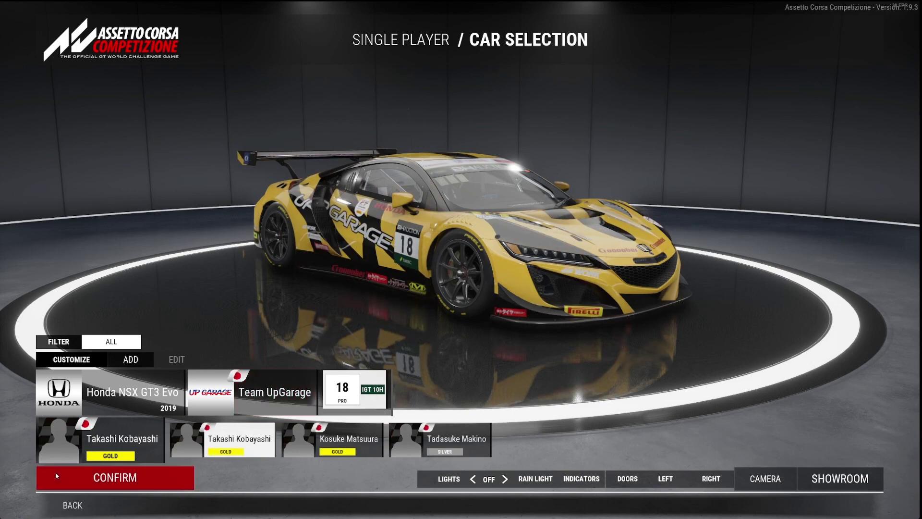
left_click(274, 392)
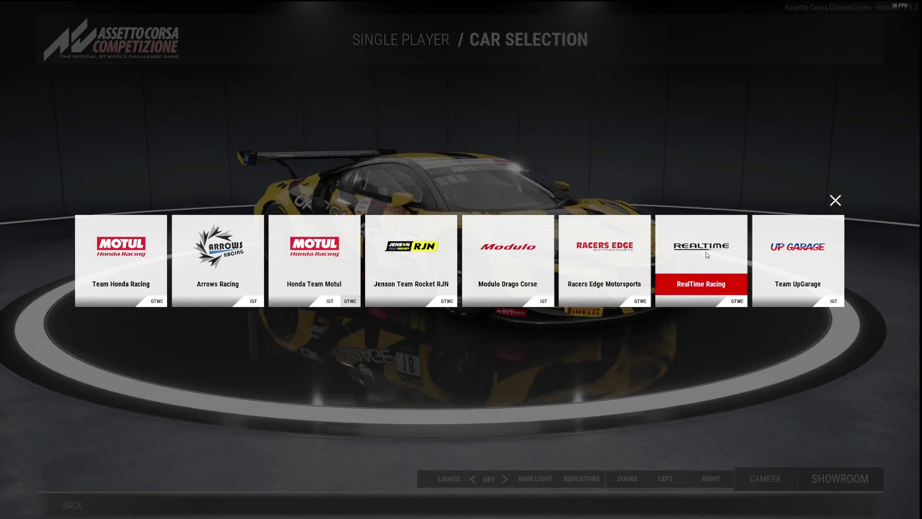
- Leave car selection for the game's main screen and re-enter single player to reload the custom cars
key("Escape")
key("Escape")
key("Escape")
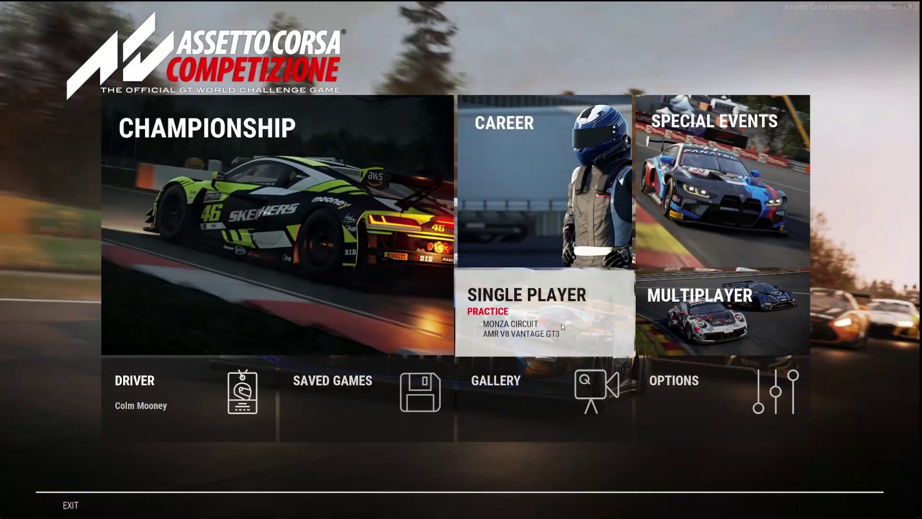
left_click(561, 324)
left_click(721, 277)
left_click(123, 384)
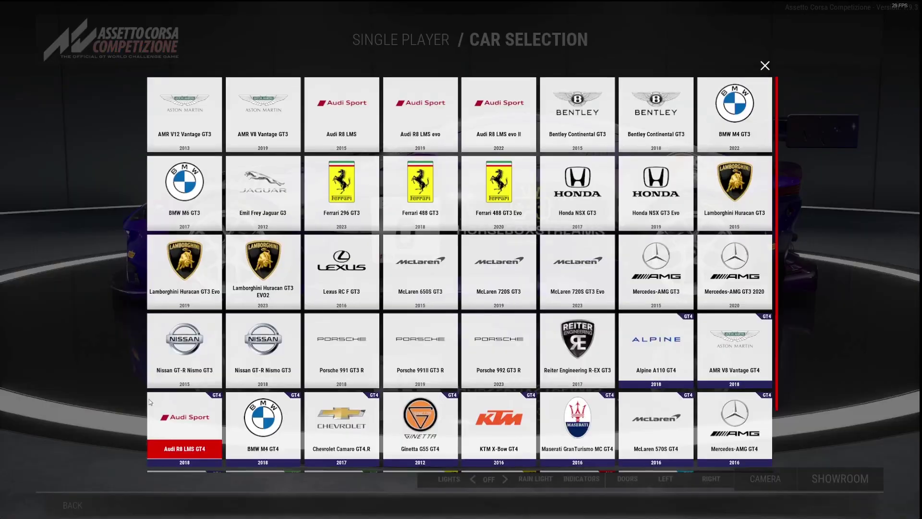
left_click(279, 264)
key("Escape")
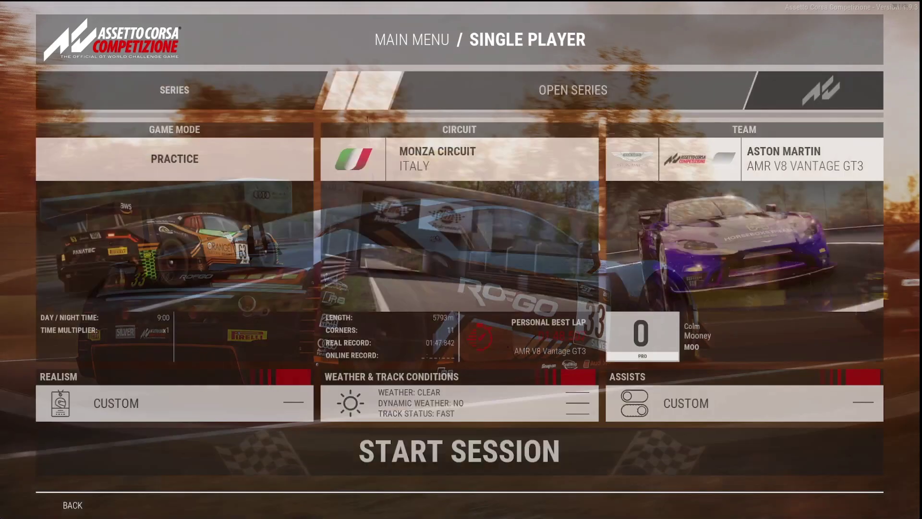
- Choose the Honda NSX GT3 Evo again and select the Amigos Racing Team livery for it
left_click(721, 269)
left_click(123, 389)
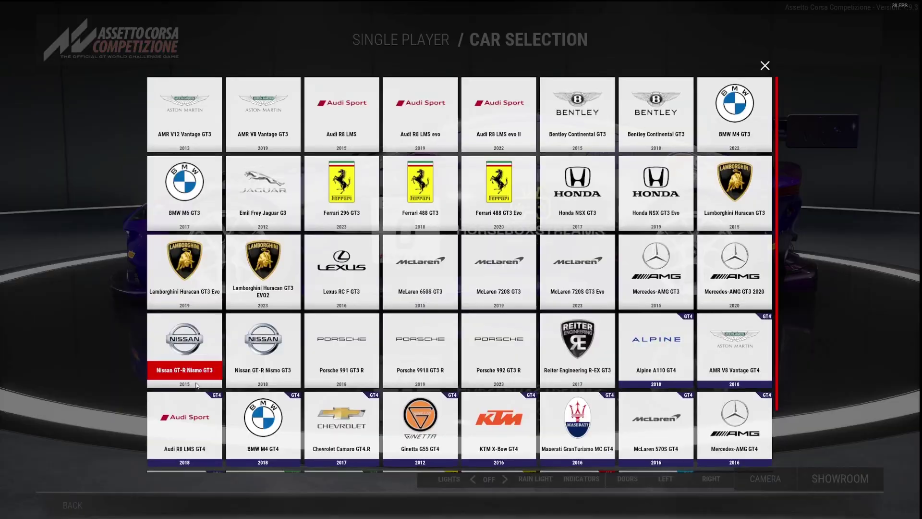
left_click(661, 195)
left_click(259, 390)
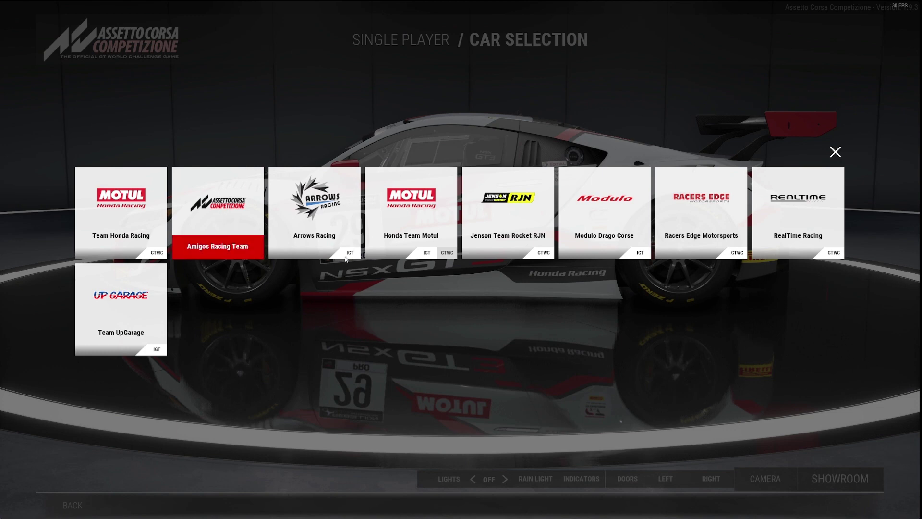
key("Return")
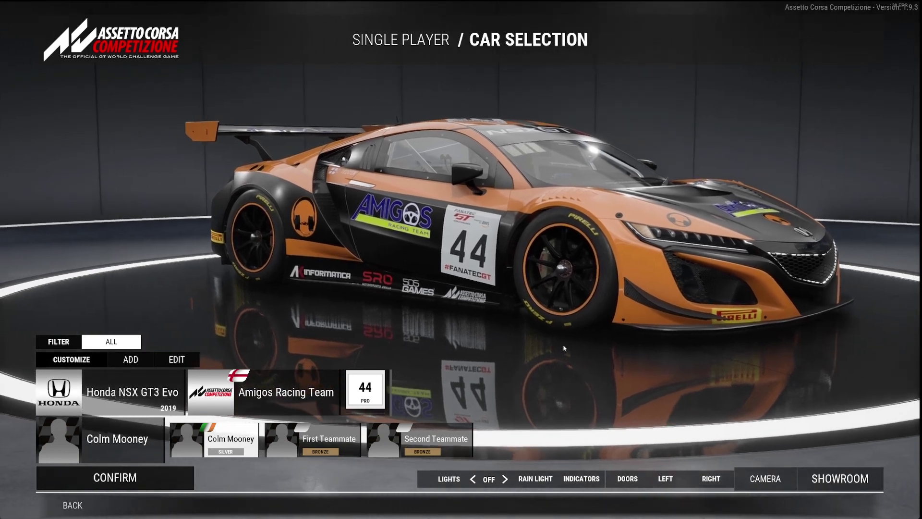
- Inspect the Amigos Racing Team car from its side and review the available teams
left_click_drag(563, 344, 430, 265)
left_click(286, 391)
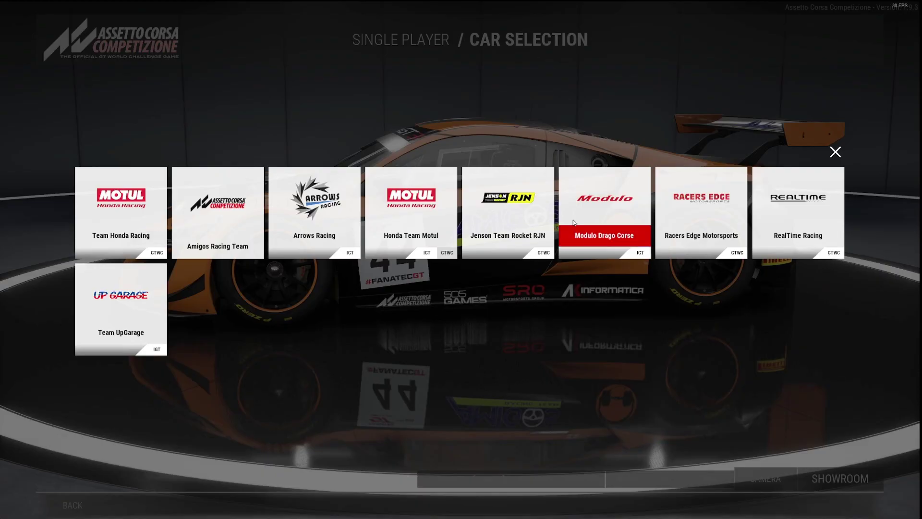
left_click(183, 447)
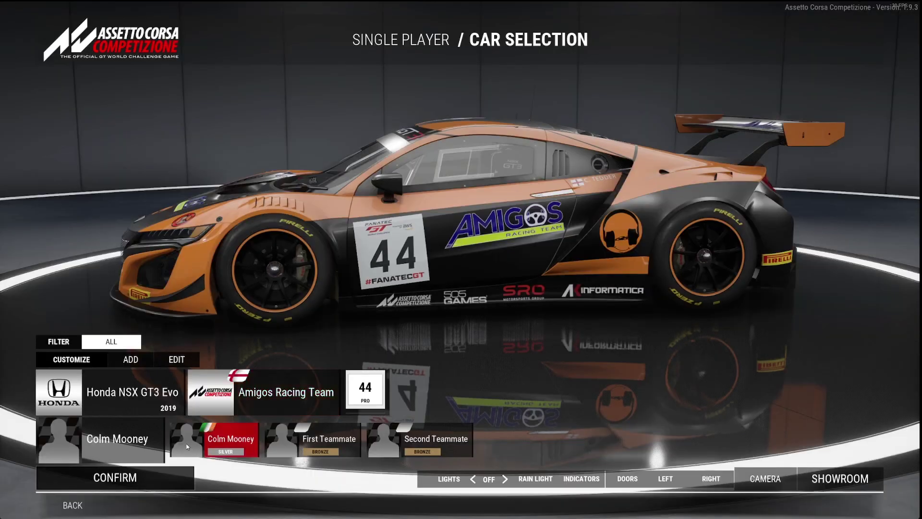